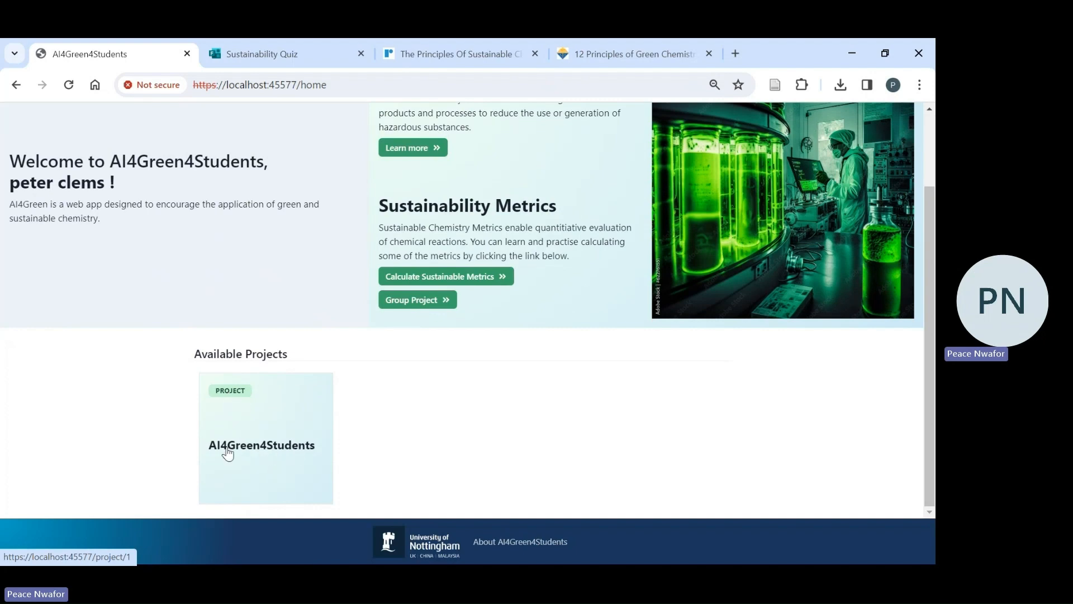
- Open the AI4Green4Students project, create a new plan without entering a title, and open its Reaction Scheme section
click(267, 450)
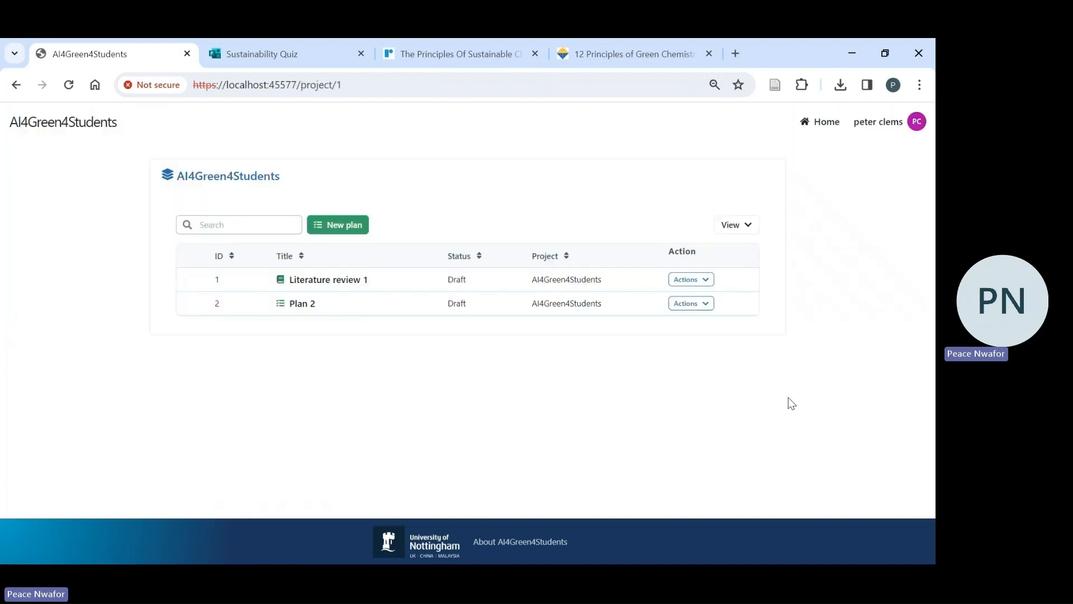
click(323, 229)
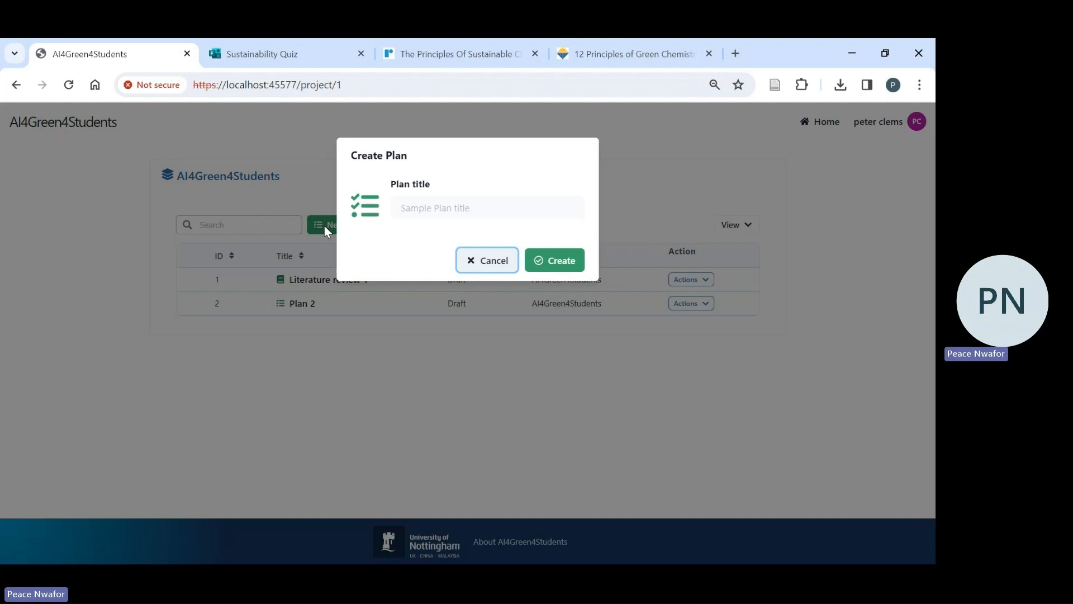
click(560, 260)
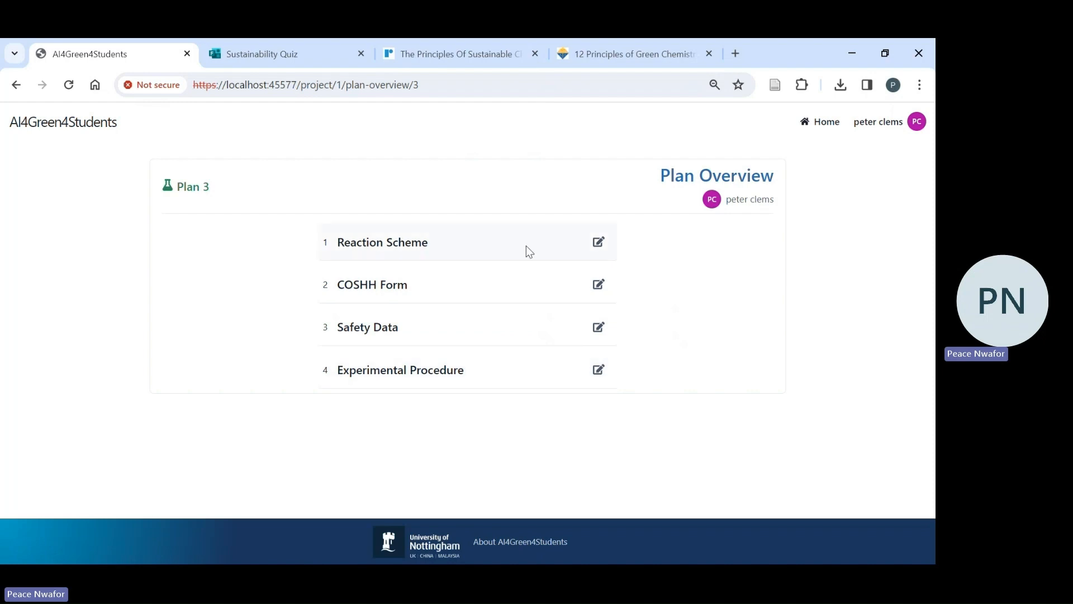
click(596, 243)
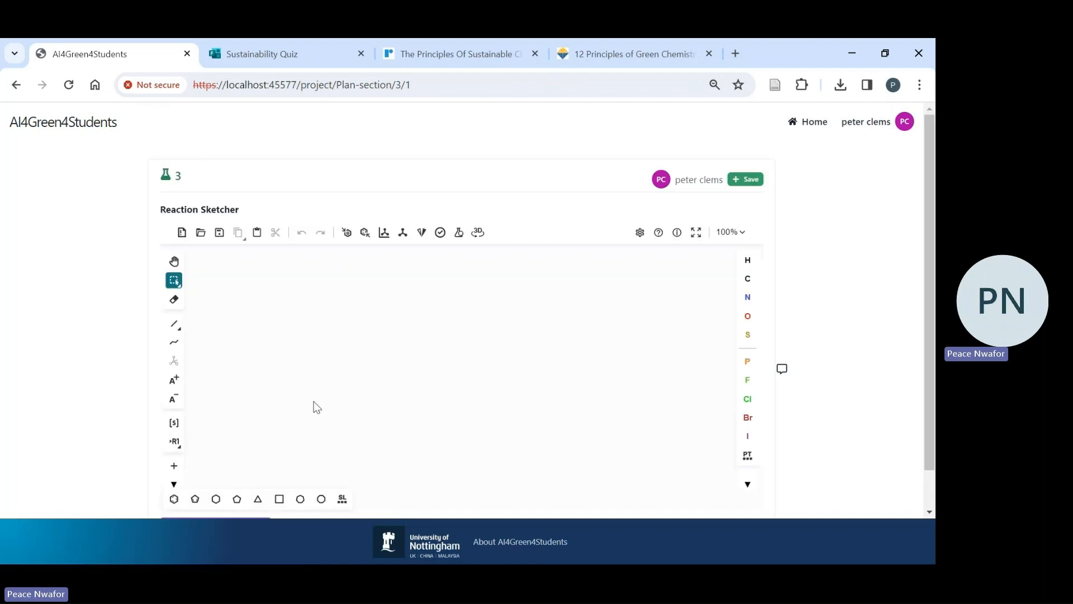
- Place a benzene ring on the sketcher canvas as the first reactant, followed by a plus sign
click(174, 498)
click(237, 398)
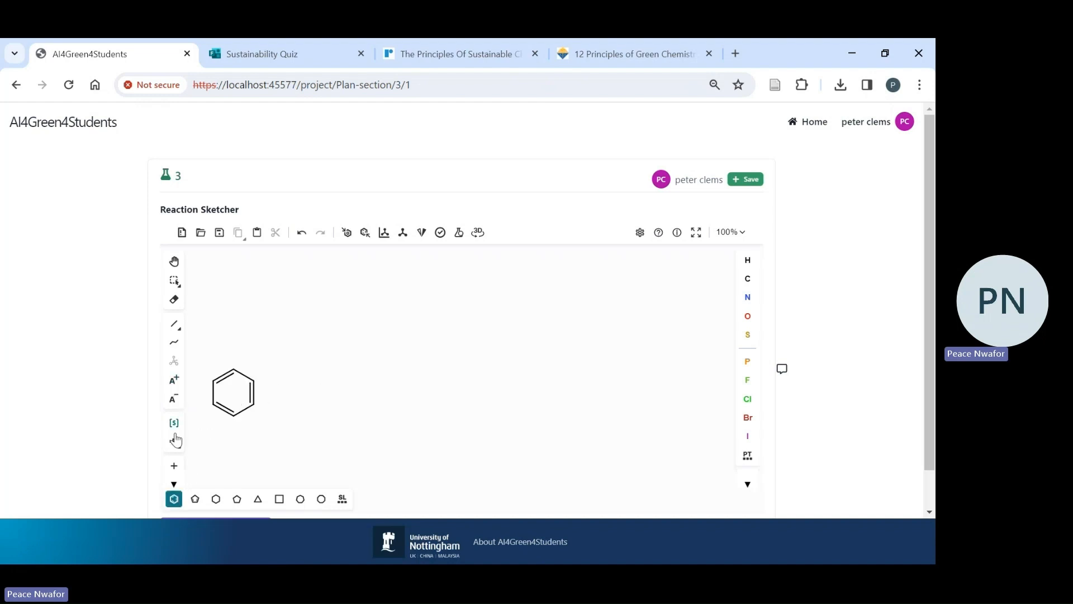
click(173, 465)
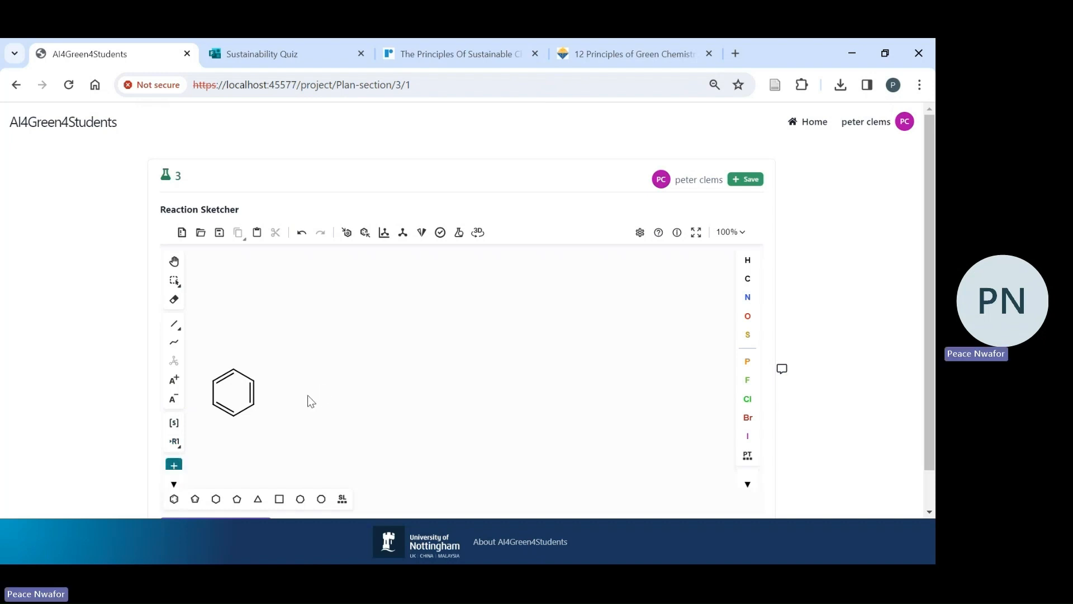
click(306, 395)
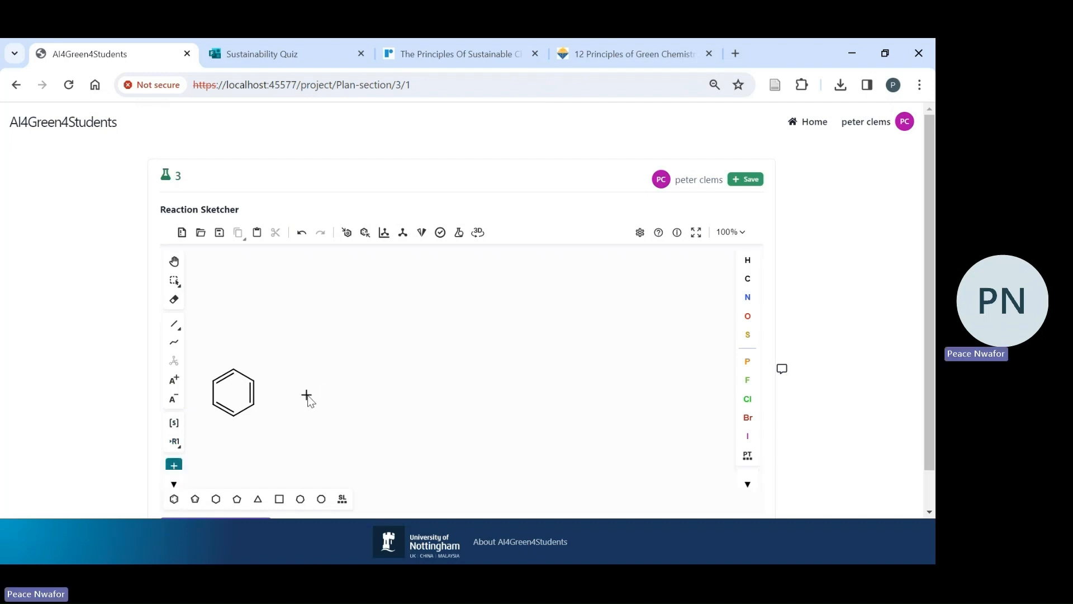
- Draw a Cl–Cl molecule after the plus sign, using two chlorine atoms joined by a single bond
click(747, 399)
click(359, 407)
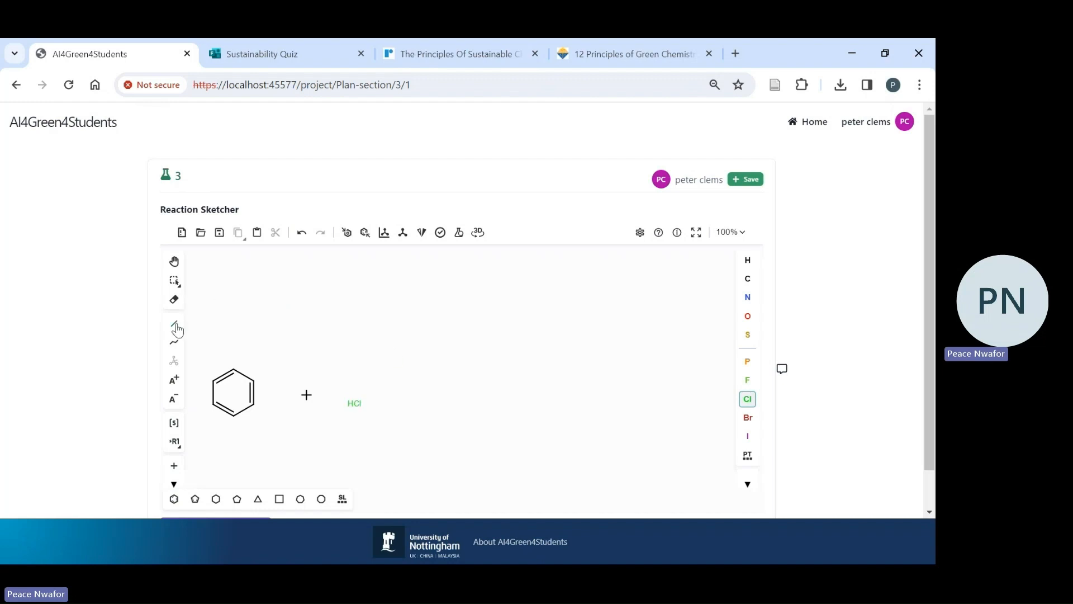
click(175, 324)
click(361, 406)
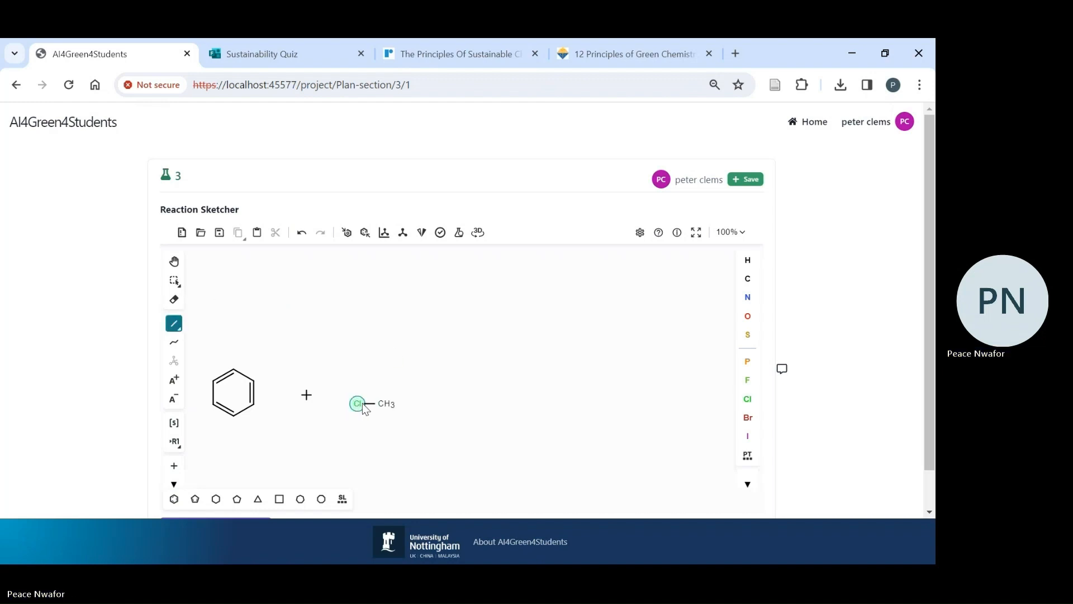
click(747, 399)
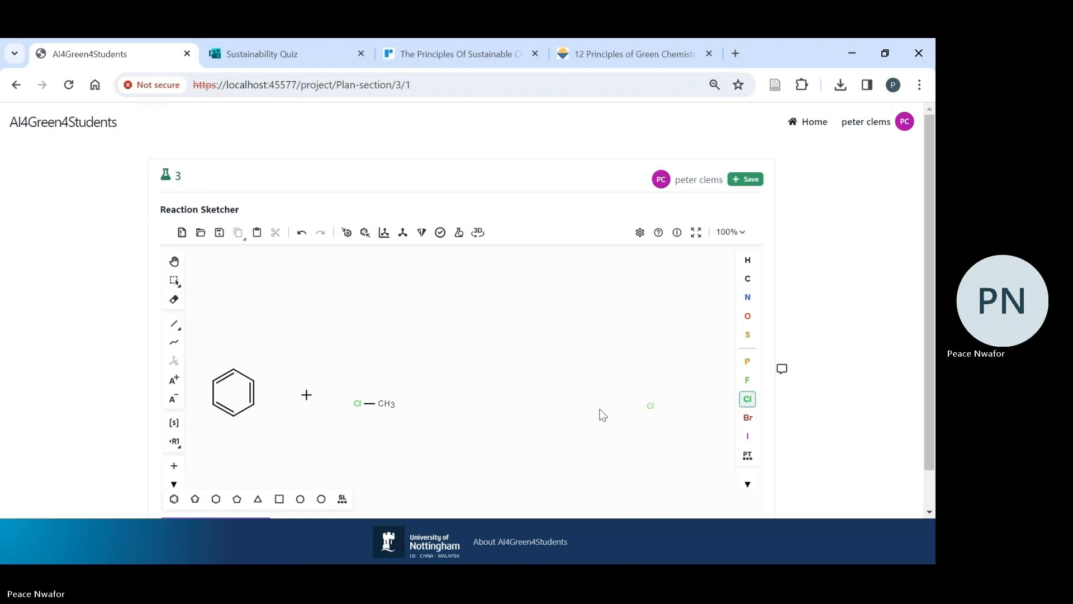
click(388, 405)
- Add a reaction arrow after the Cl–Cl molecule and place a benzene ring on the product side
scroll(177, 464, down, 1)
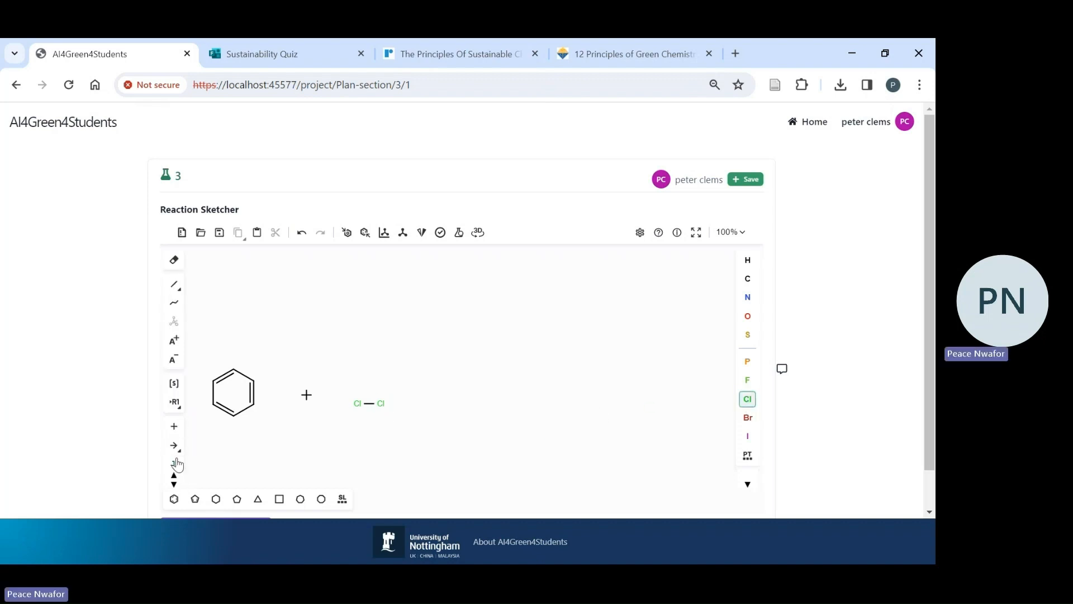
click(176, 451)
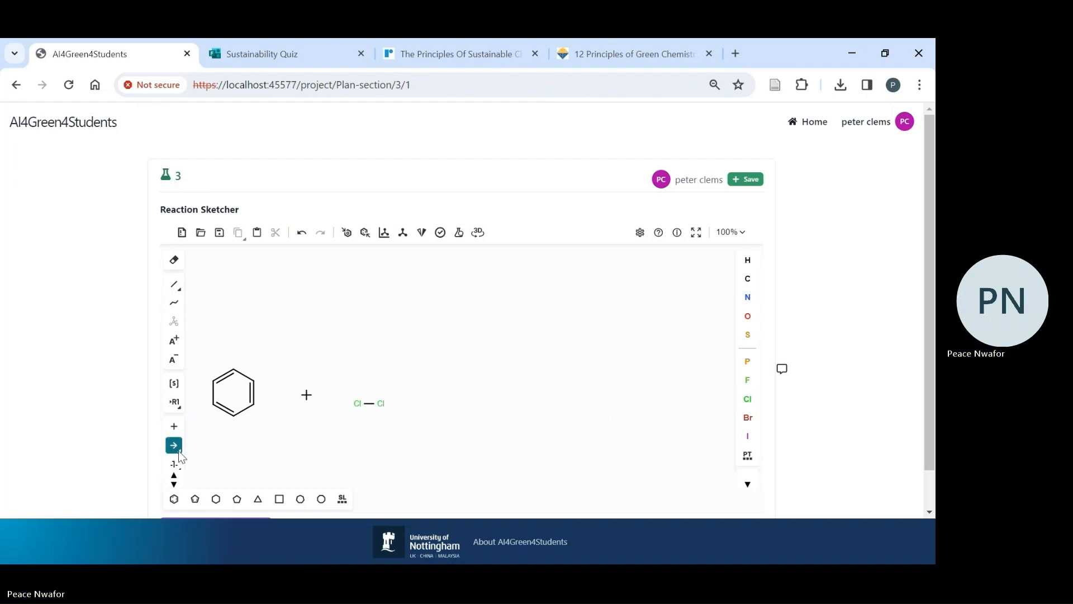
click(179, 451)
click(195, 449)
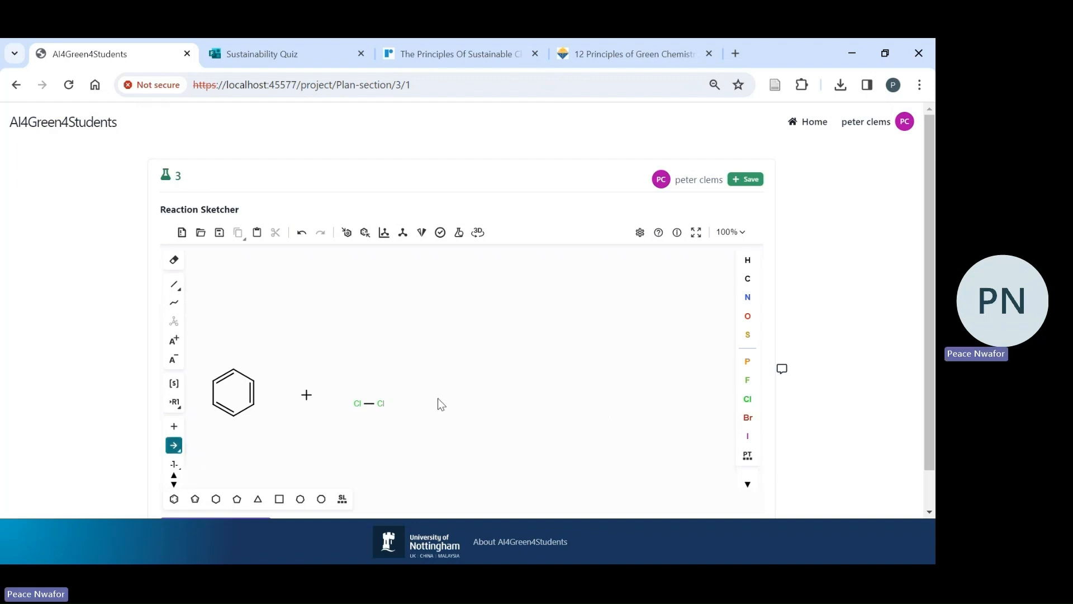
click(437, 398)
click(174, 500)
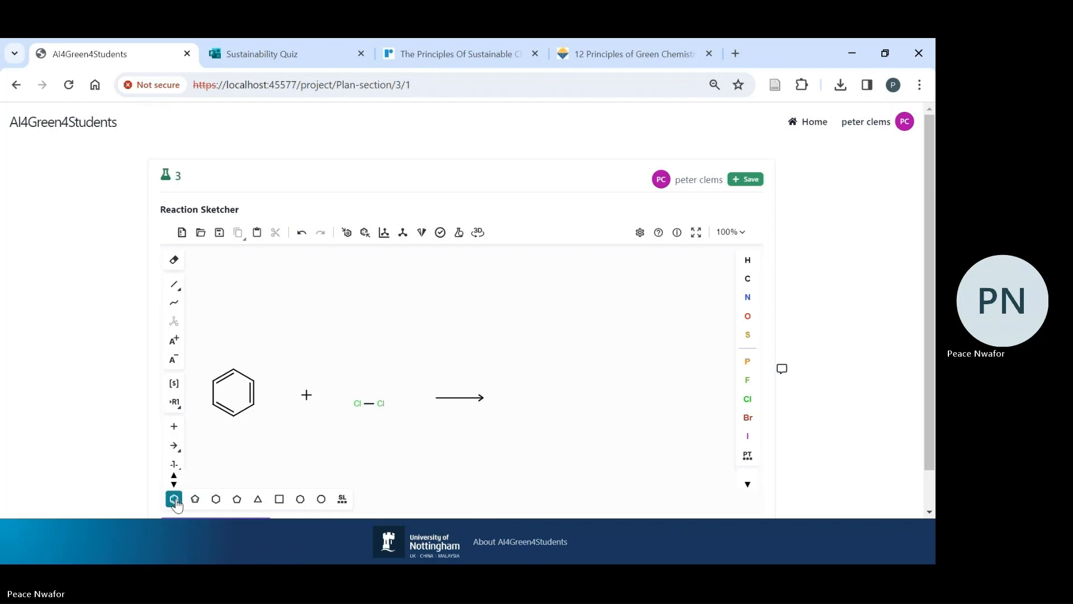
click(540, 397)
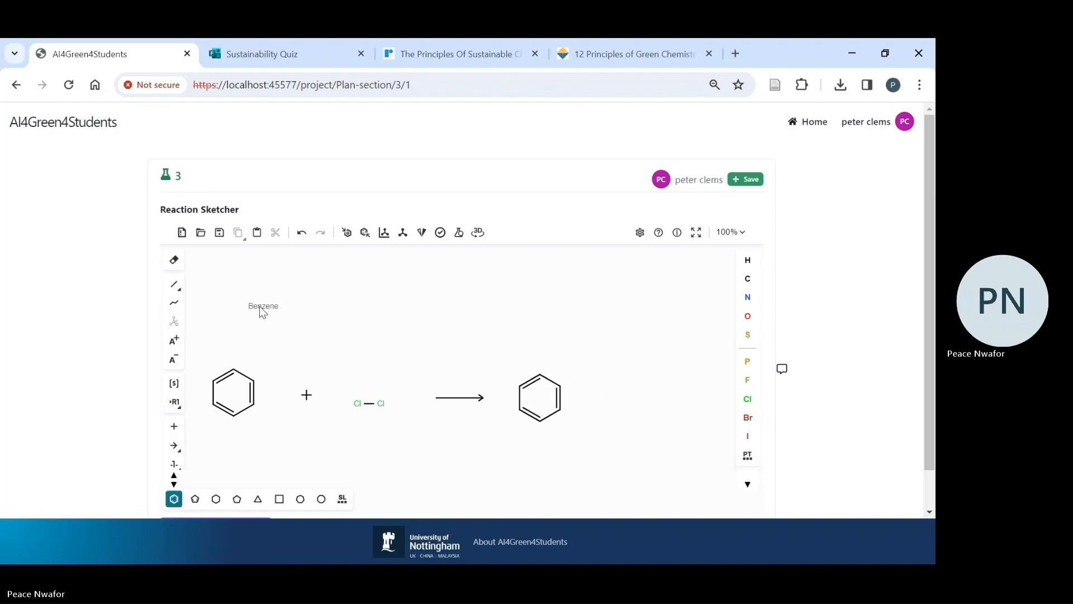
click(179, 287)
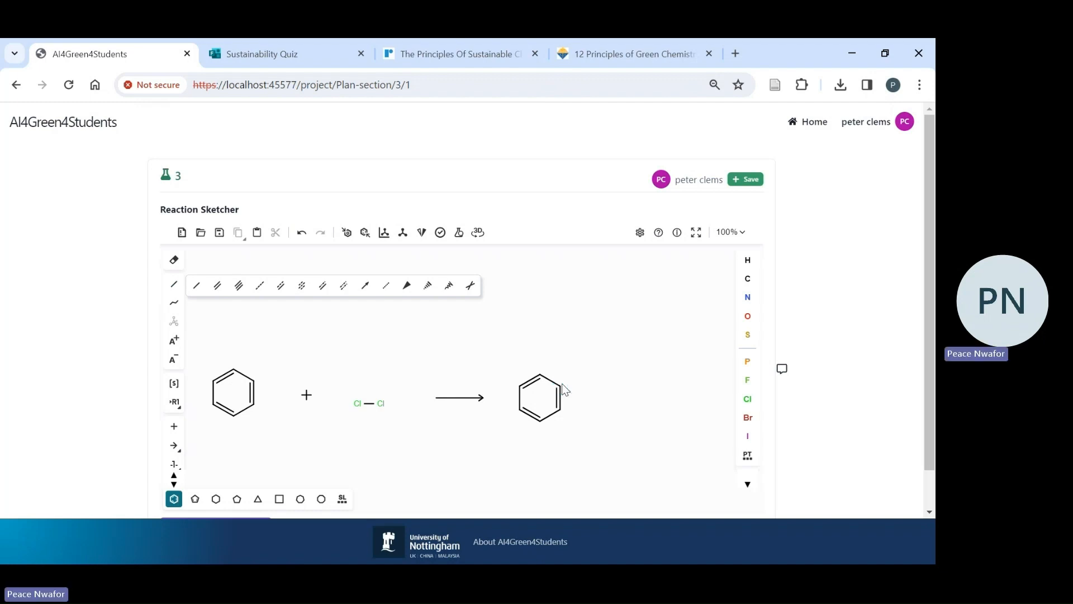
click(563, 387)
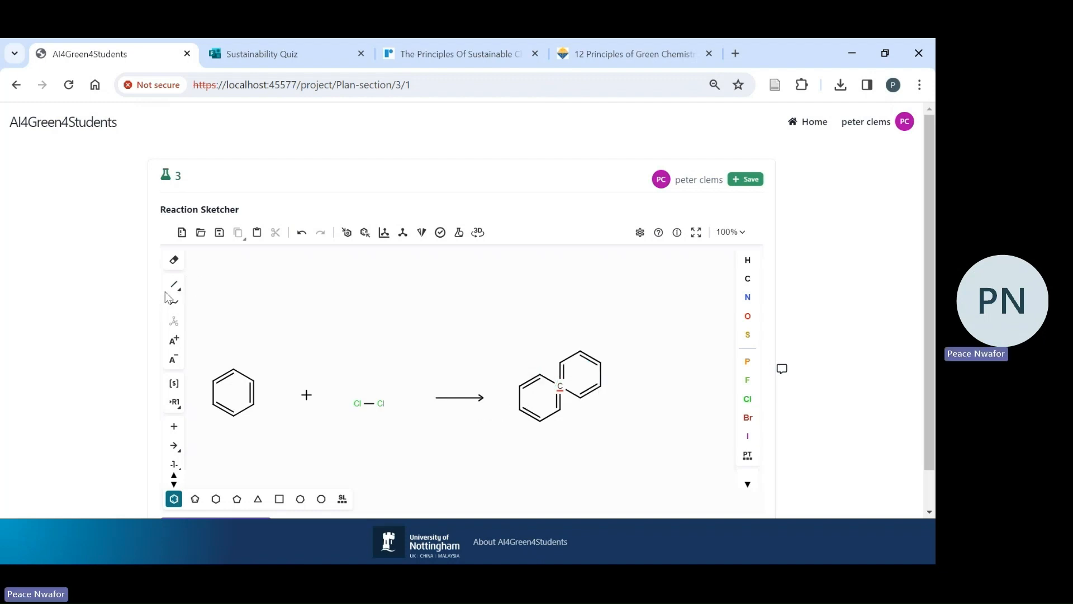
click(174, 260)
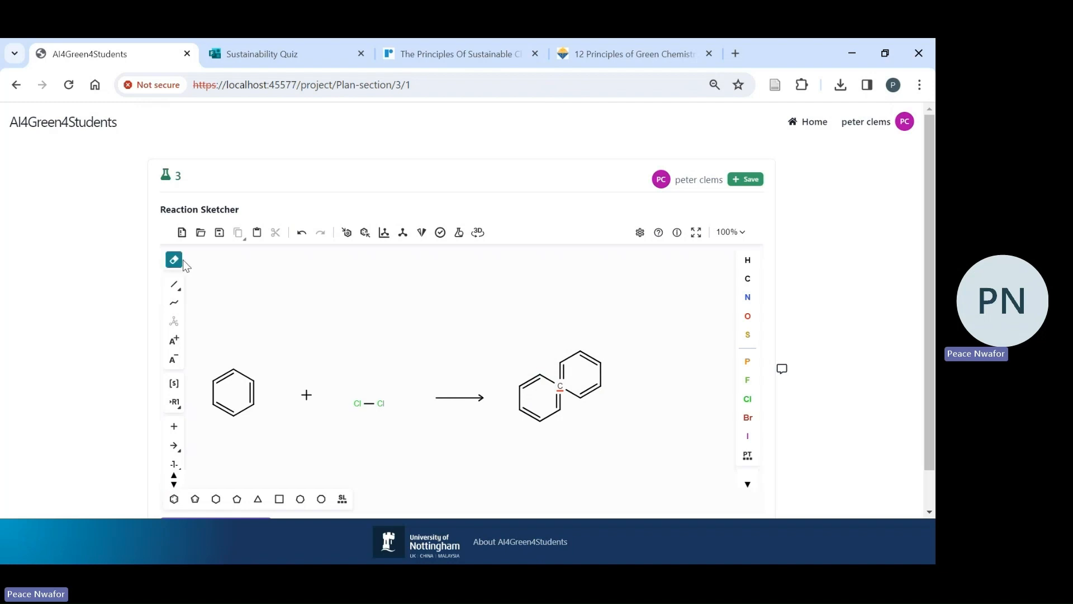
click(592, 391)
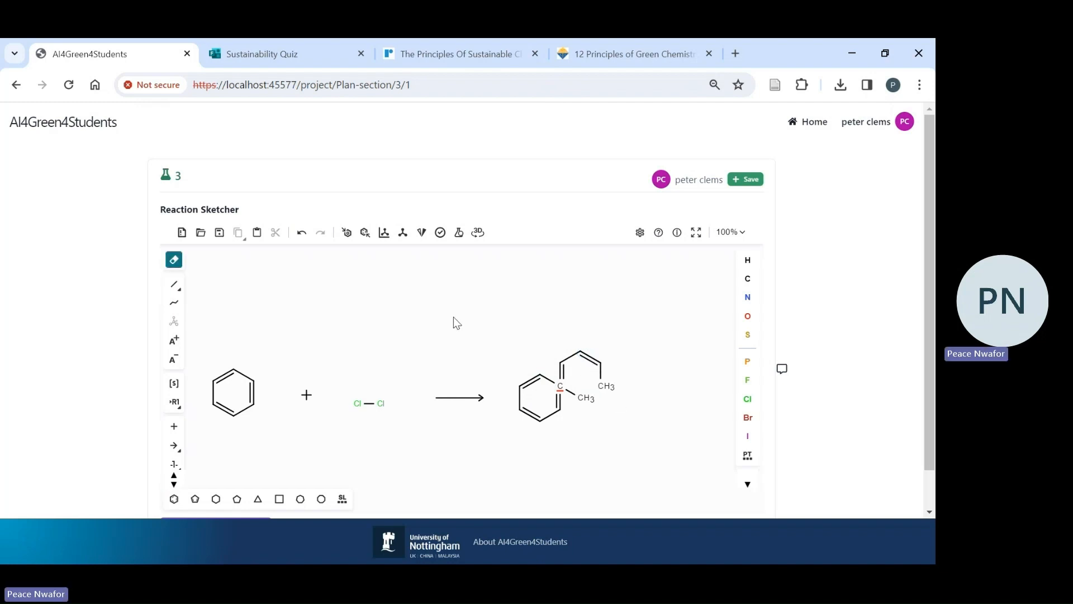
click(591, 361)
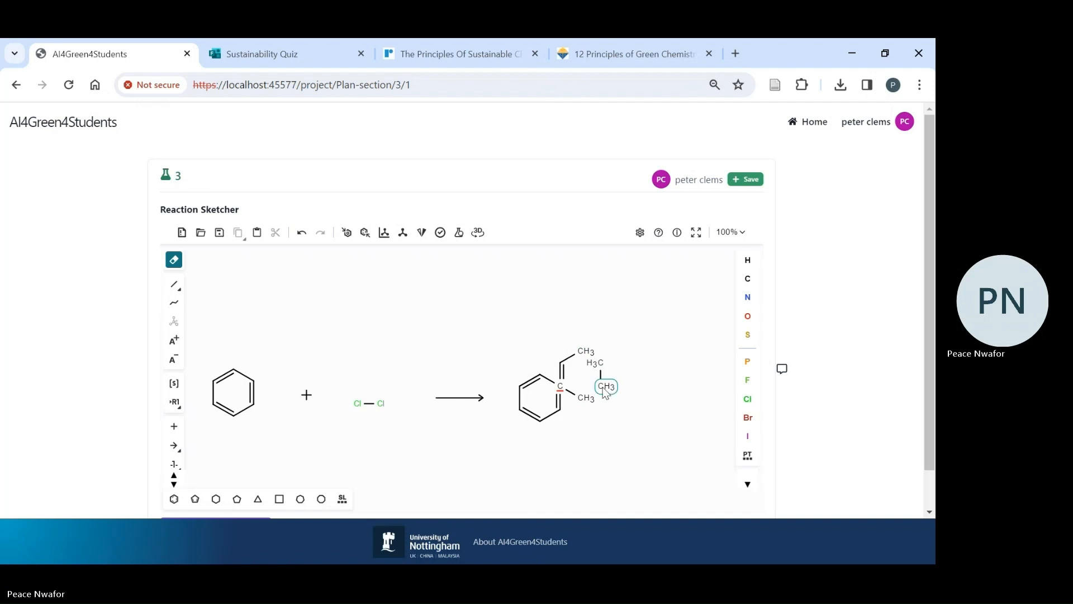
click(562, 365)
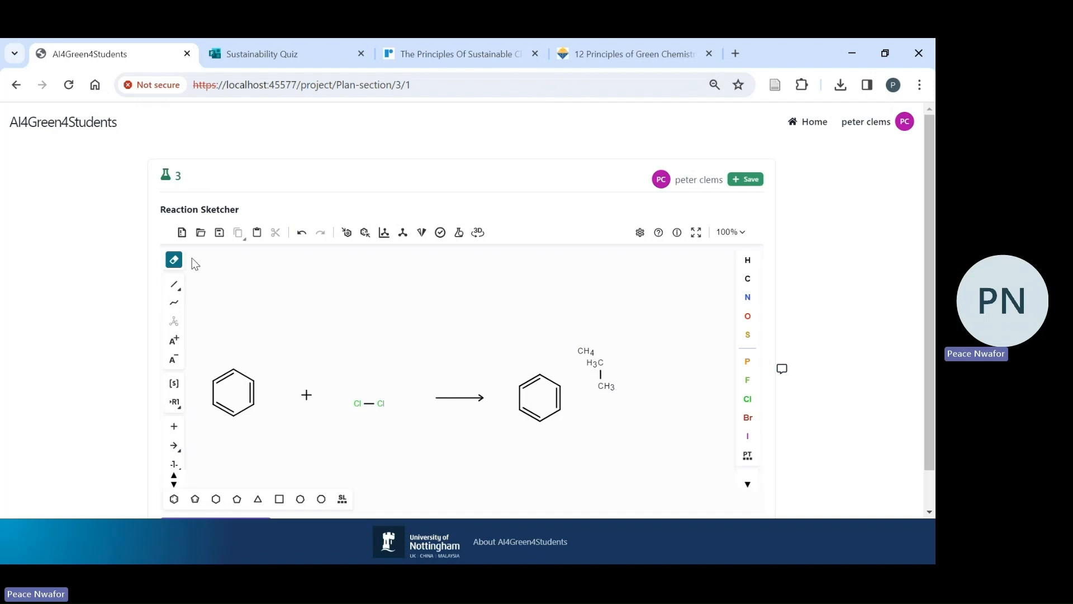
click(603, 388)
click(588, 351)
- Attach a chlorine to the product ring with a single bond, and add a plus sign and HCl as the second product
click(178, 289)
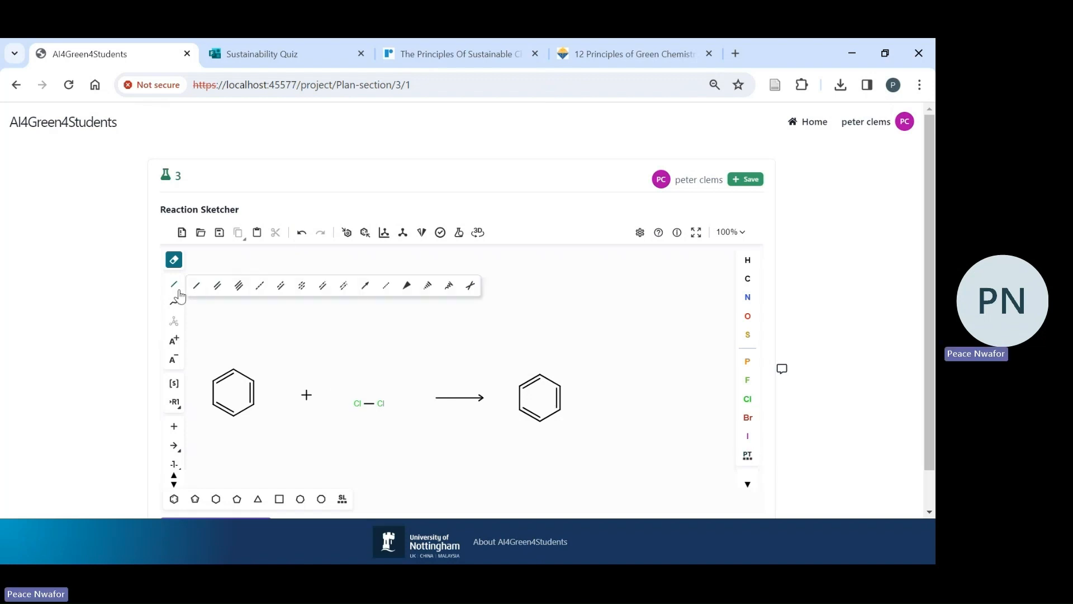
click(196, 286)
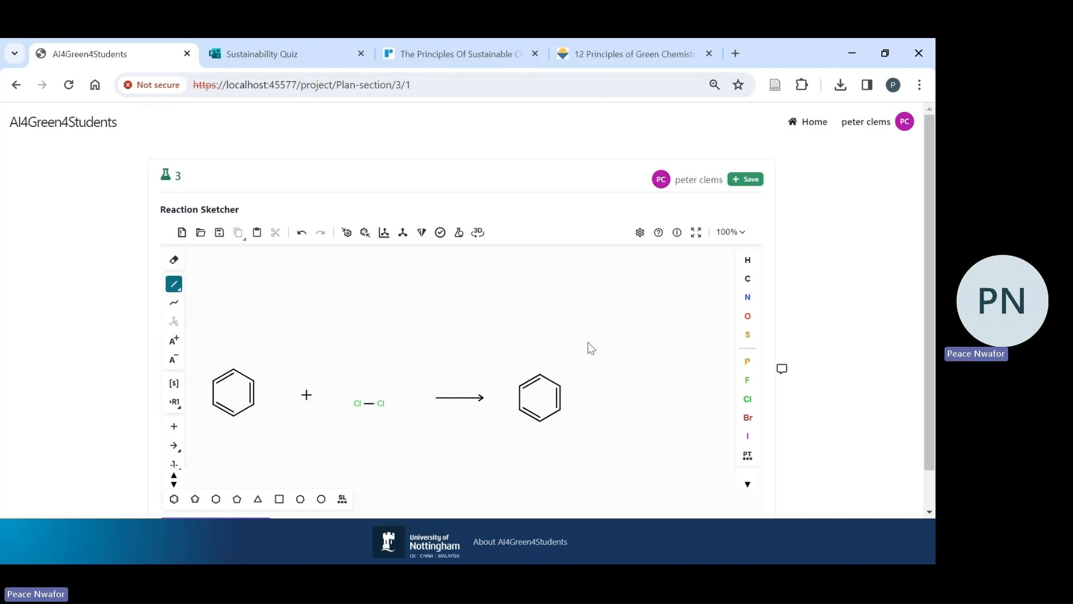
click(560, 387)
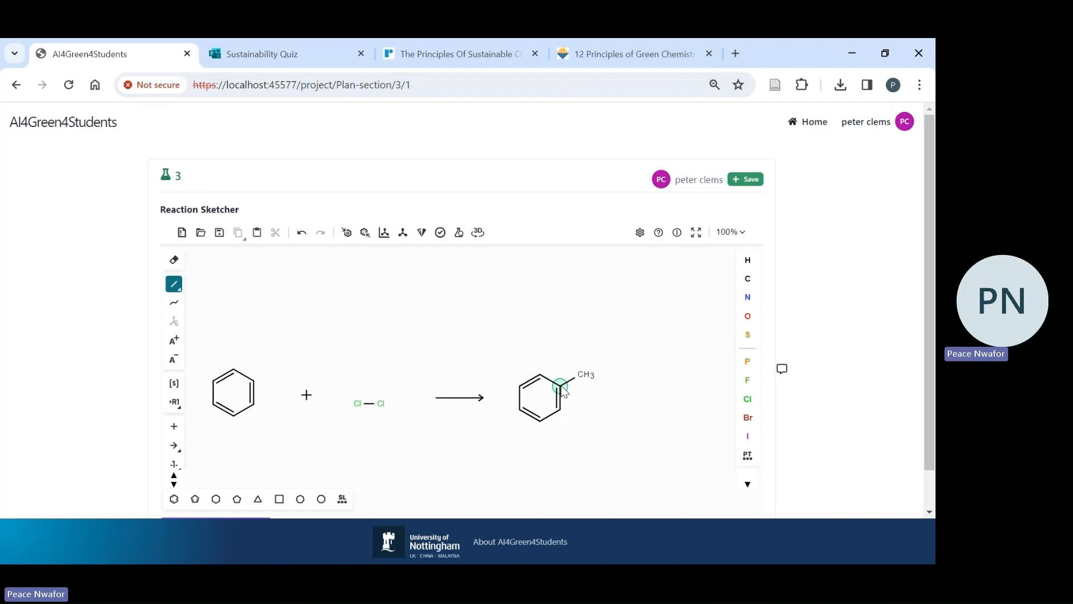
click(746, 399)
click(582, 376)
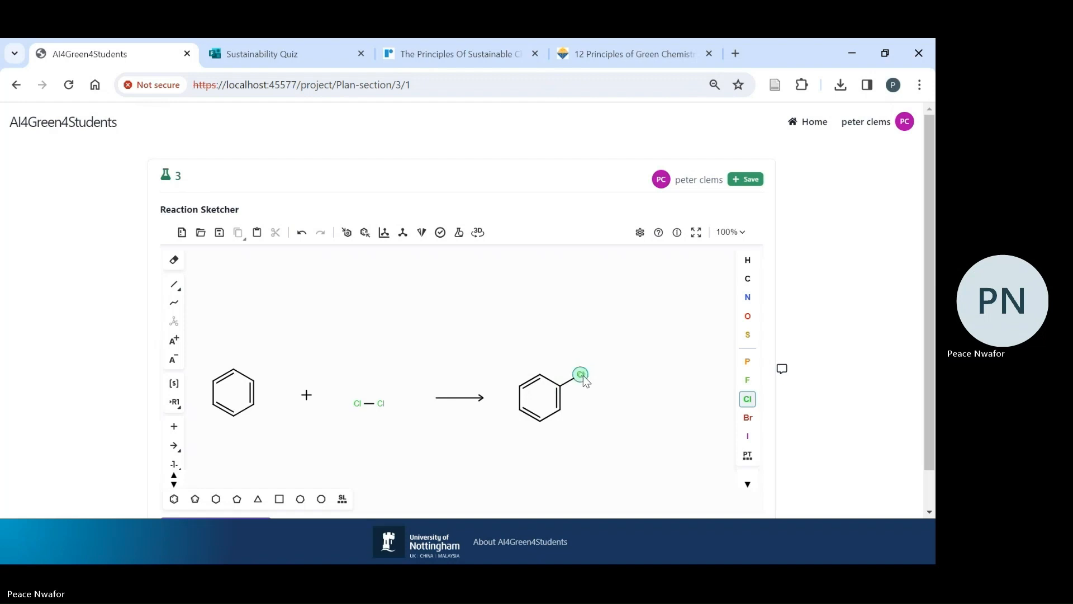
click(173, 428)
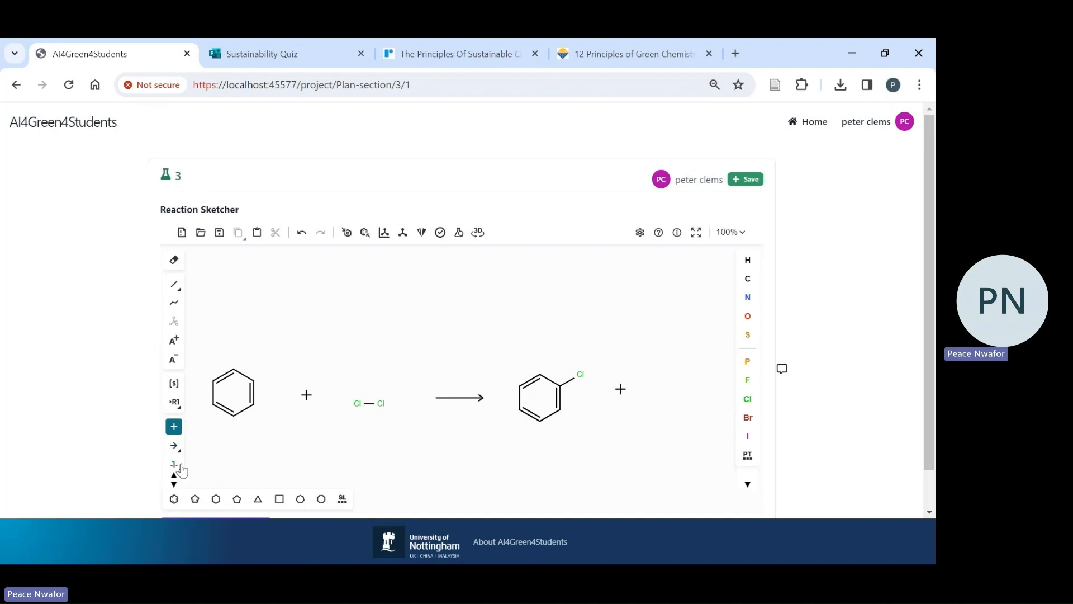
click(748, 398)
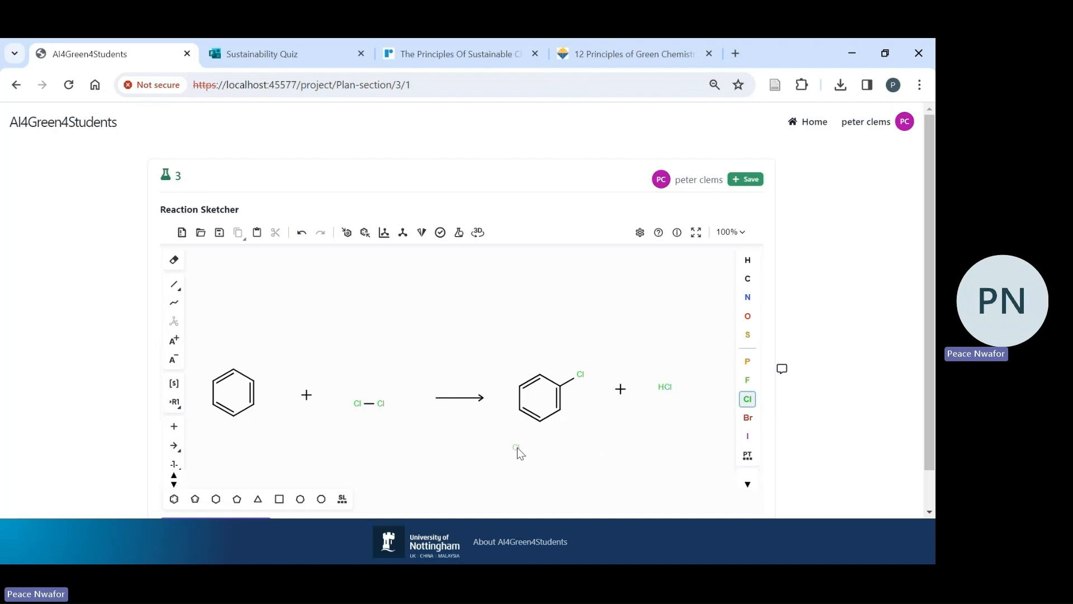
- Save the reaction sketch and generate its reaction data table
scroll(928, 244, down, 2)
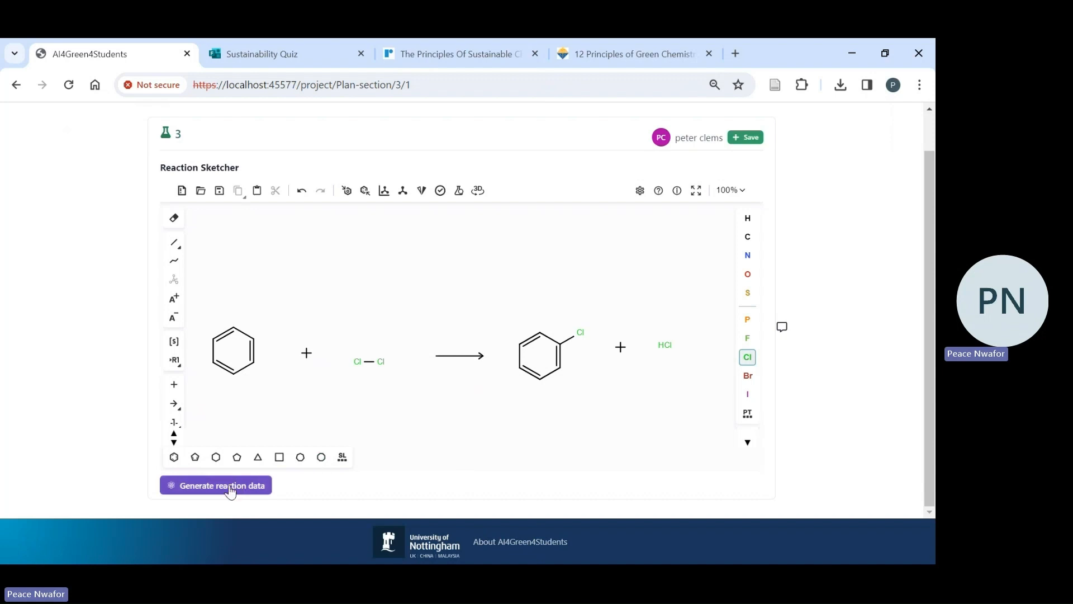
click(751, 143)
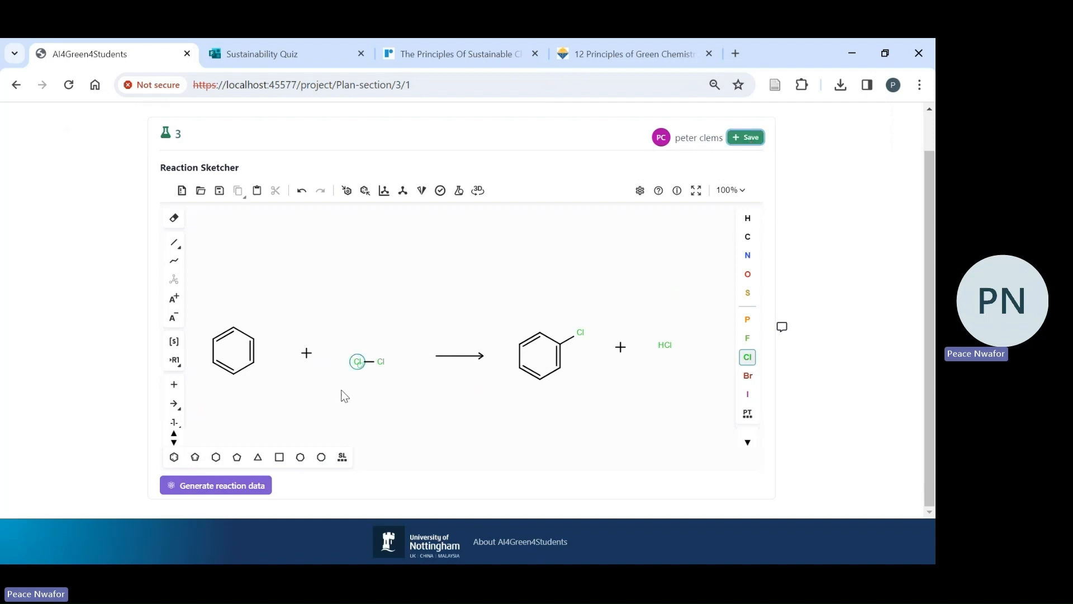
click(201, 491)
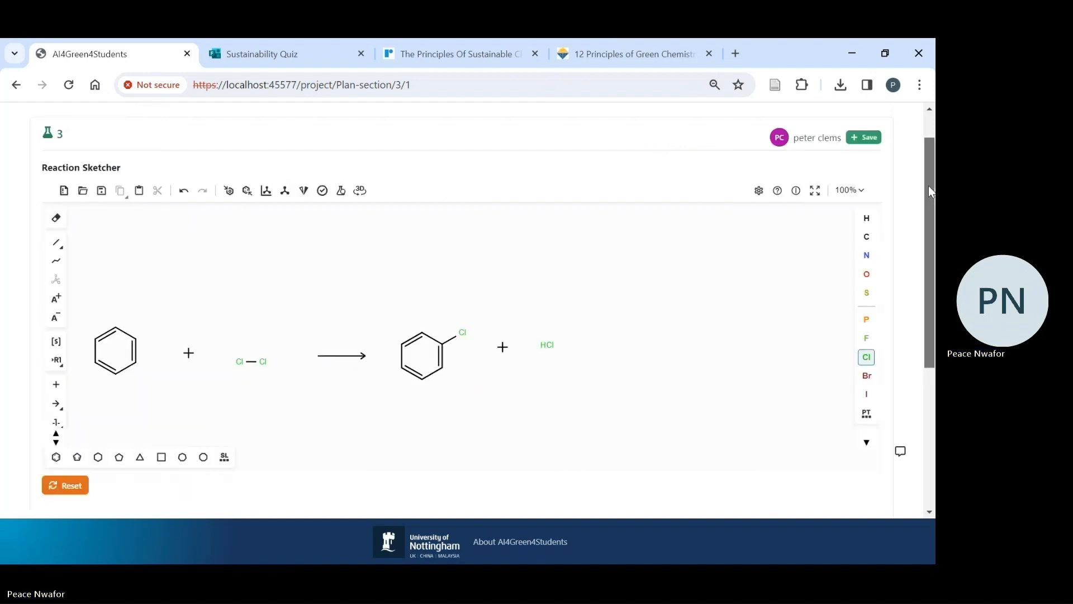
drag(927, 186, 932, 335)
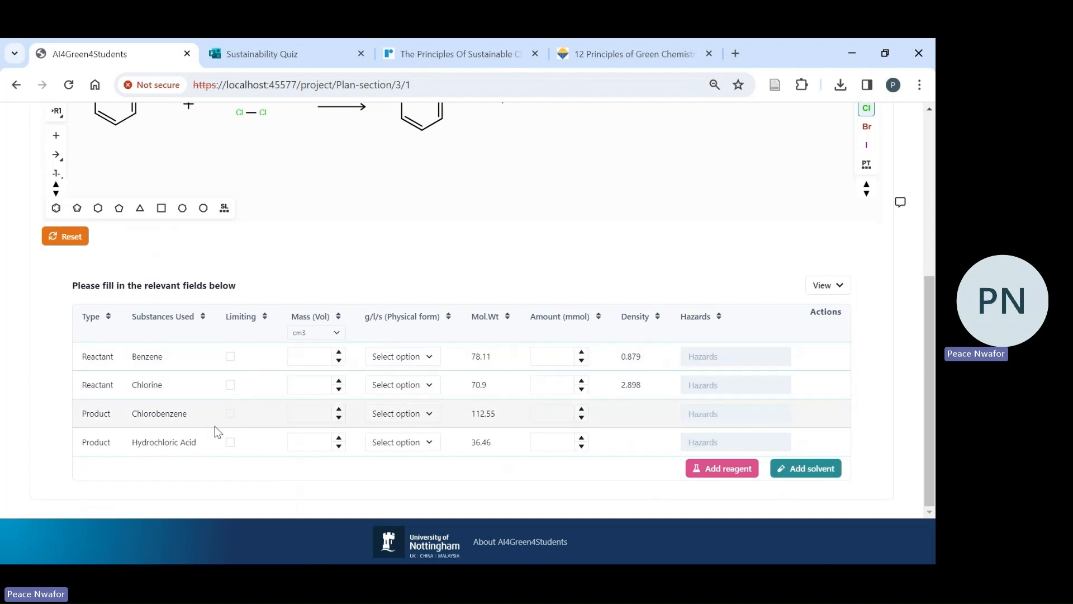
- Add Benzene as a solvent to the reaction table
click(805, 465)
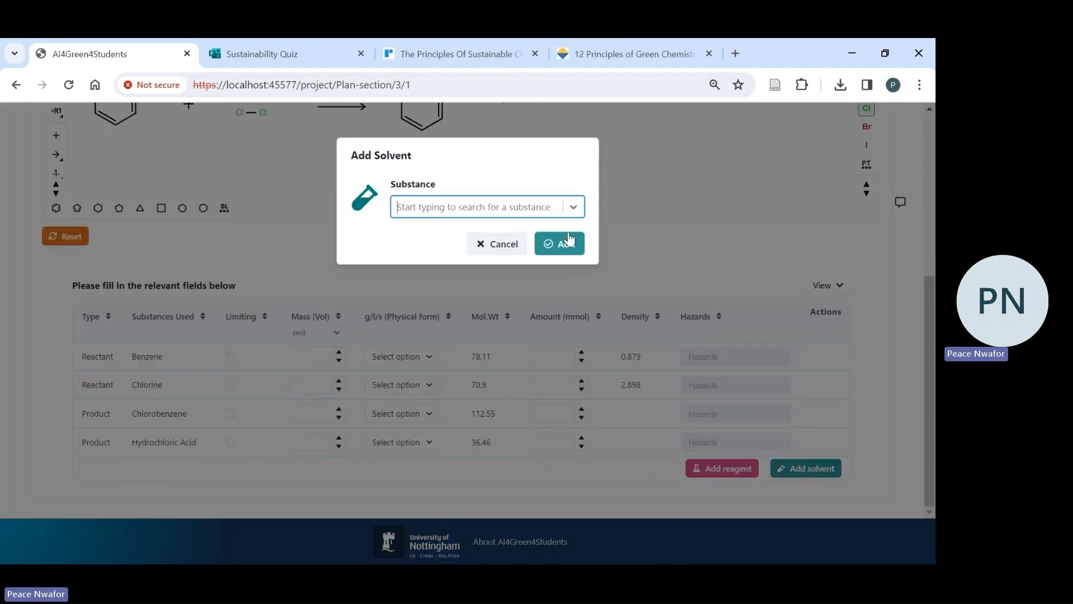
click(573, 208)
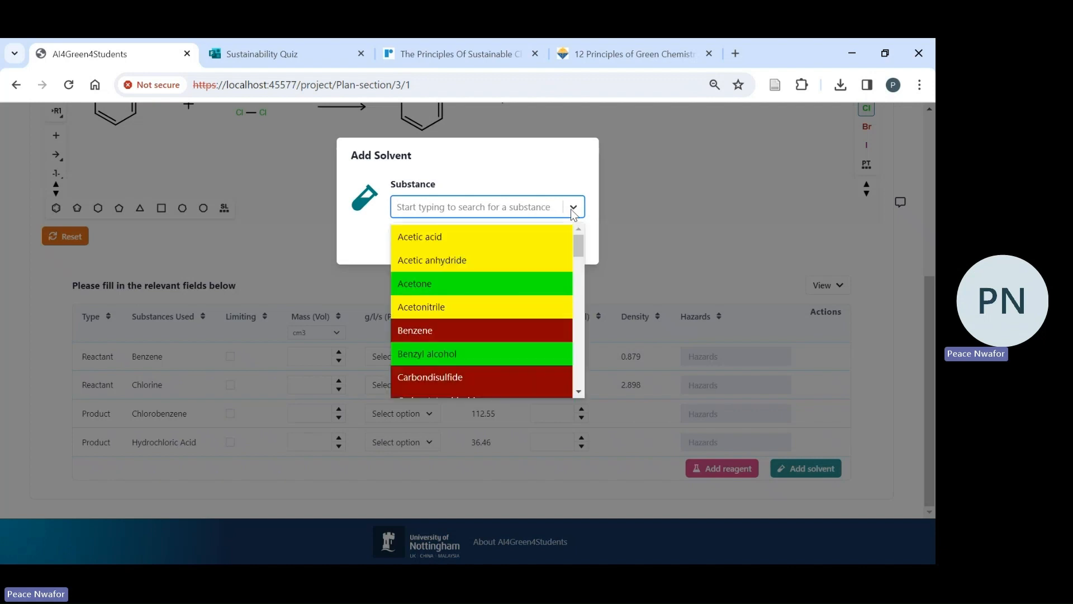
click(472, 335)
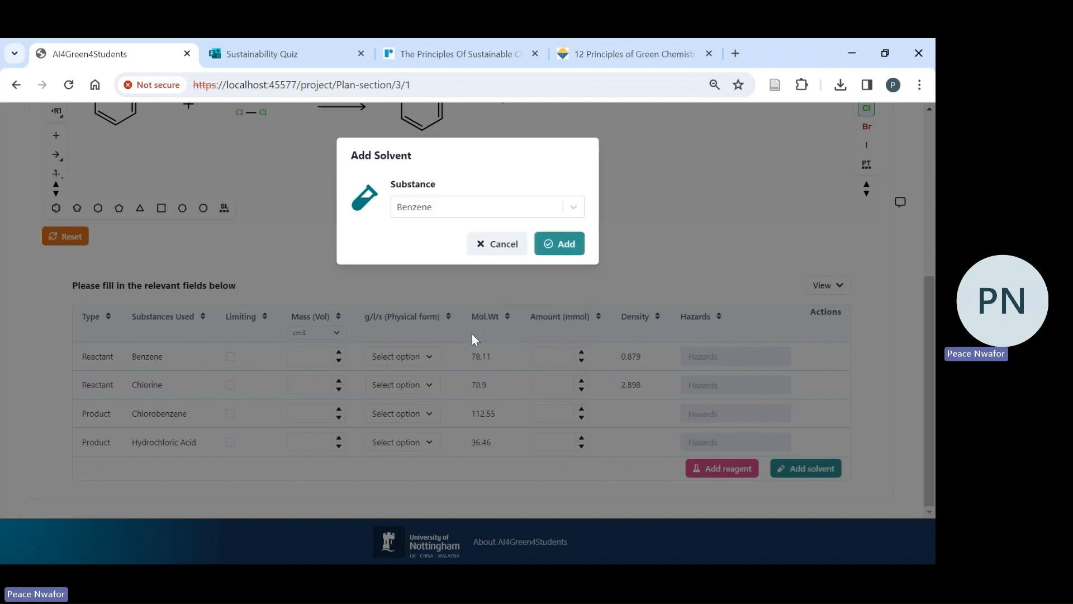
click(565, 246)
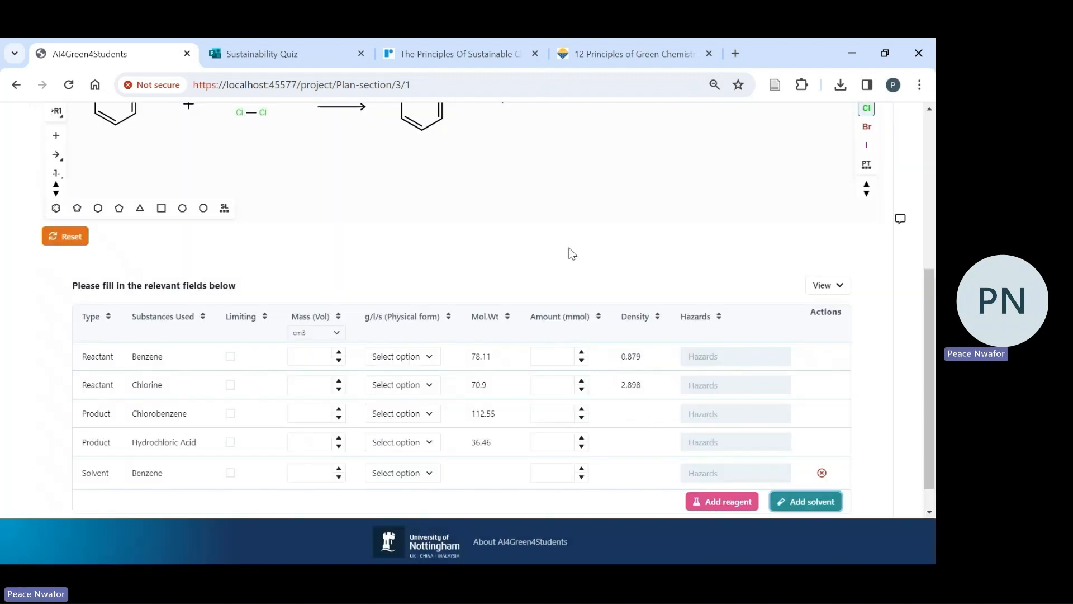
- Add Palladium(II) chloride as a reagent to the reaction table
drag(924, 327, 925, 350)
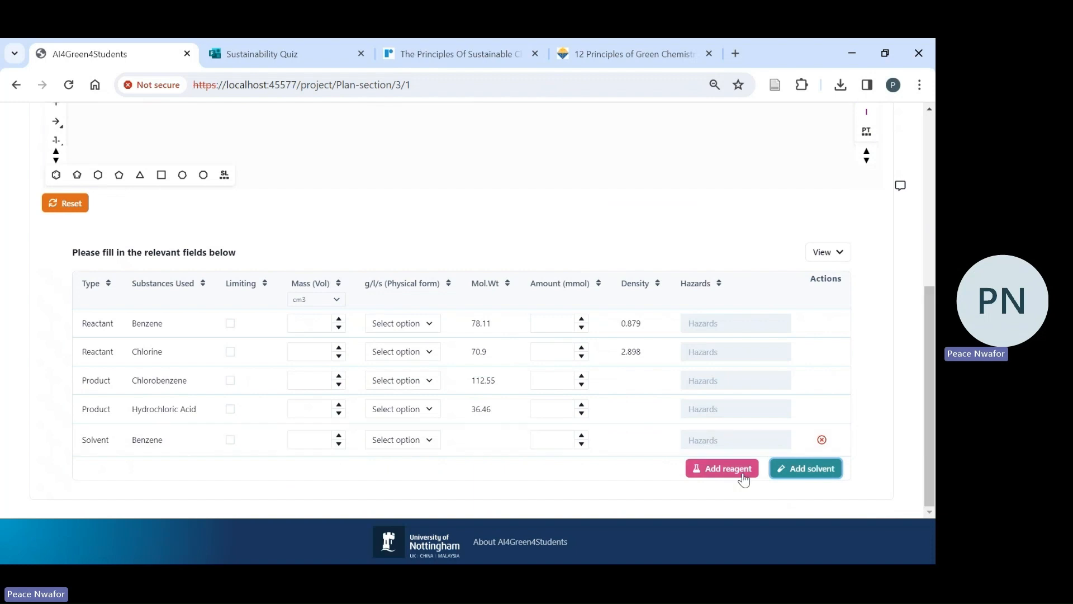
click(729, 468)
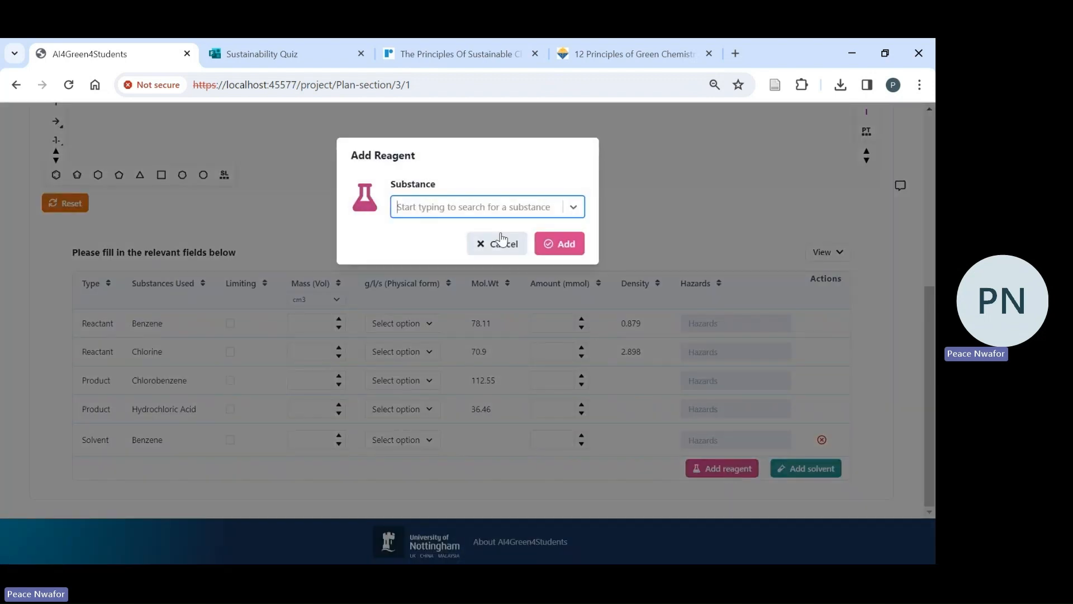
text(pa)
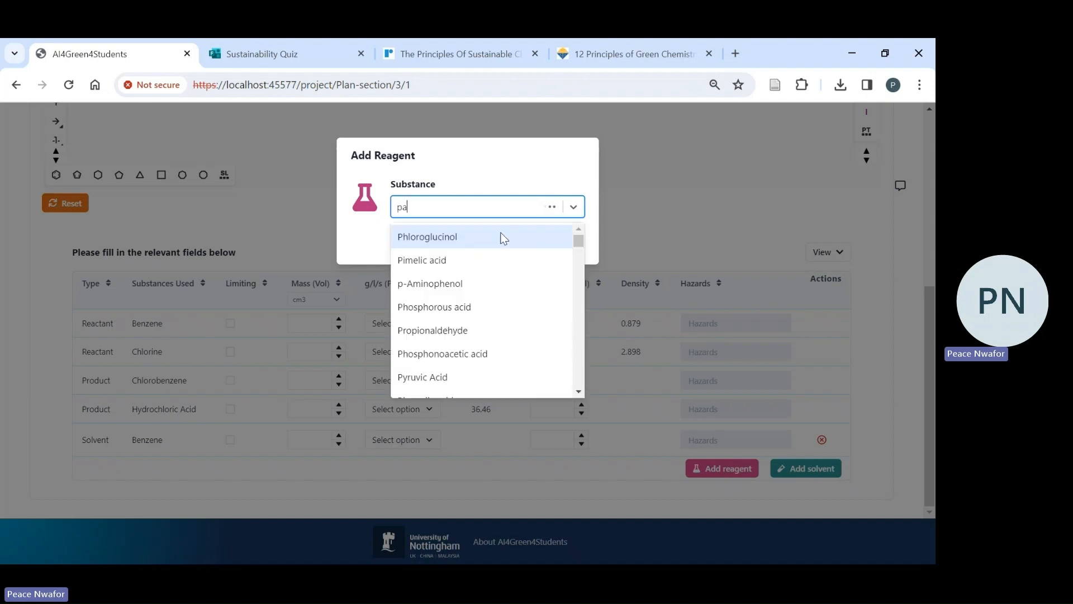
text(lladium)
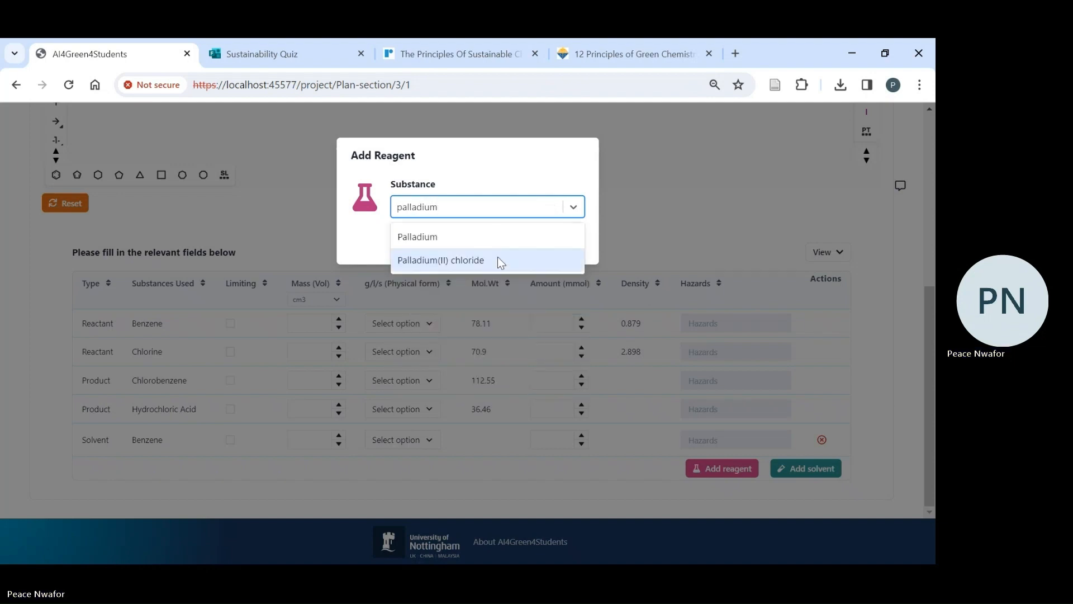
click(508, 262)
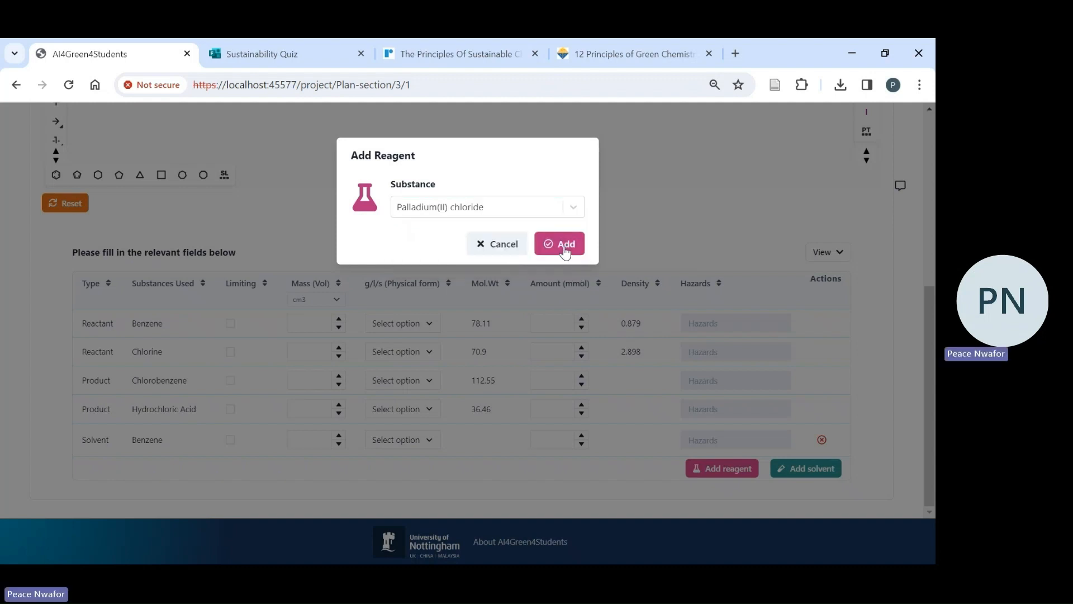
click(565, 252)
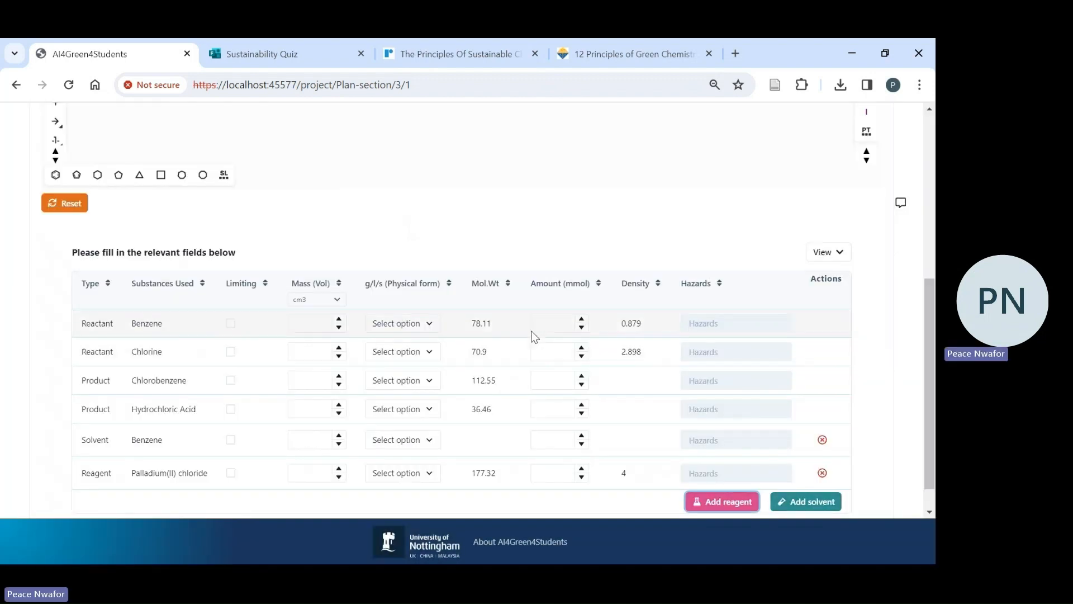
- Set the benzene reactant's physical form to Liquid and its volume to 0.2, with cm3 as the unit
click(440, 324)
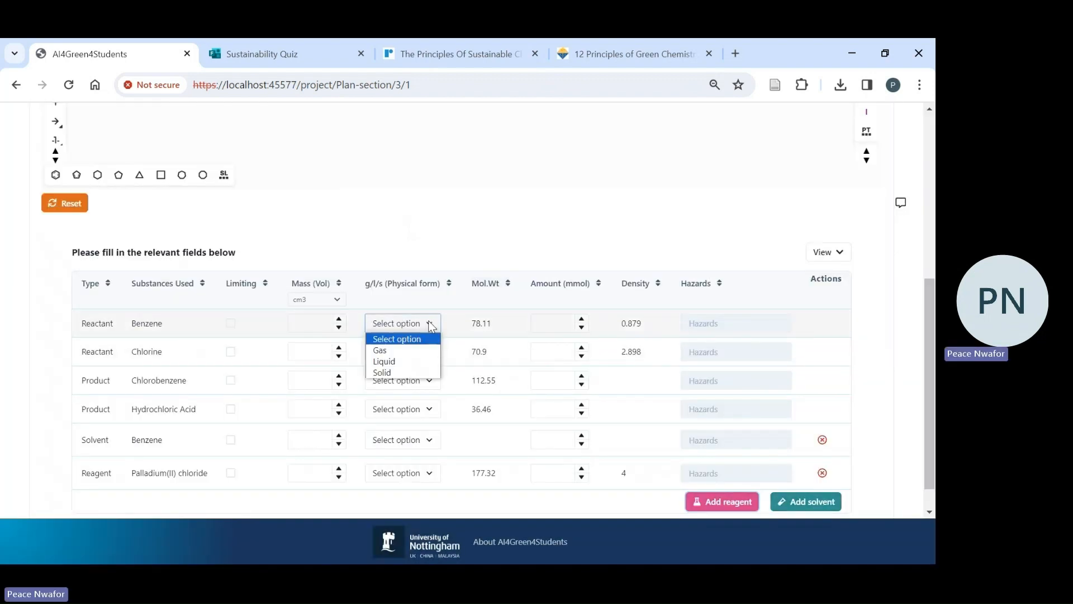
click(412, 363)
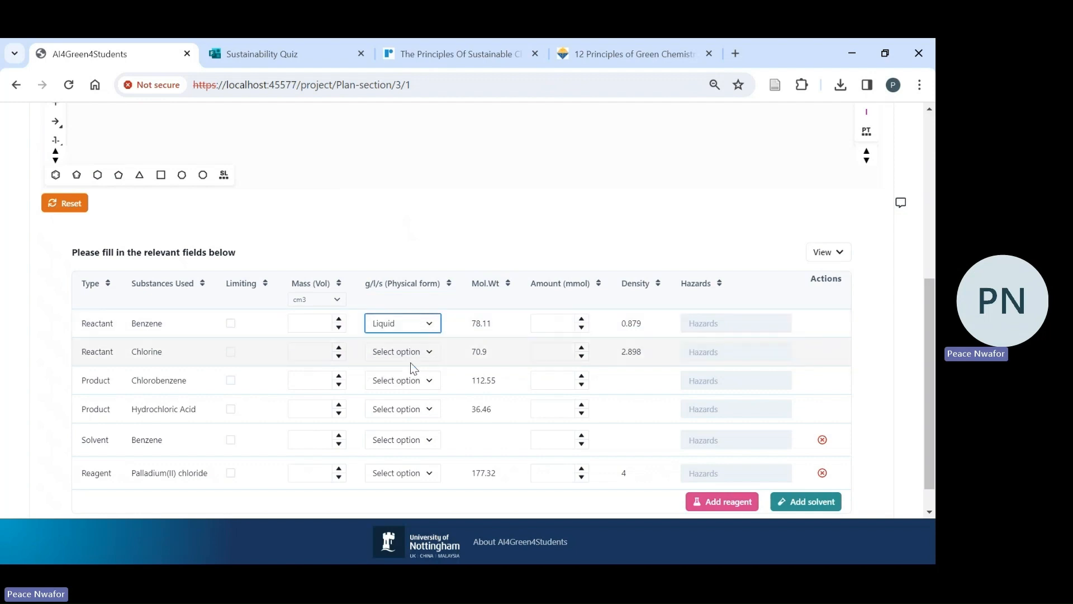
double_click(340, 322)
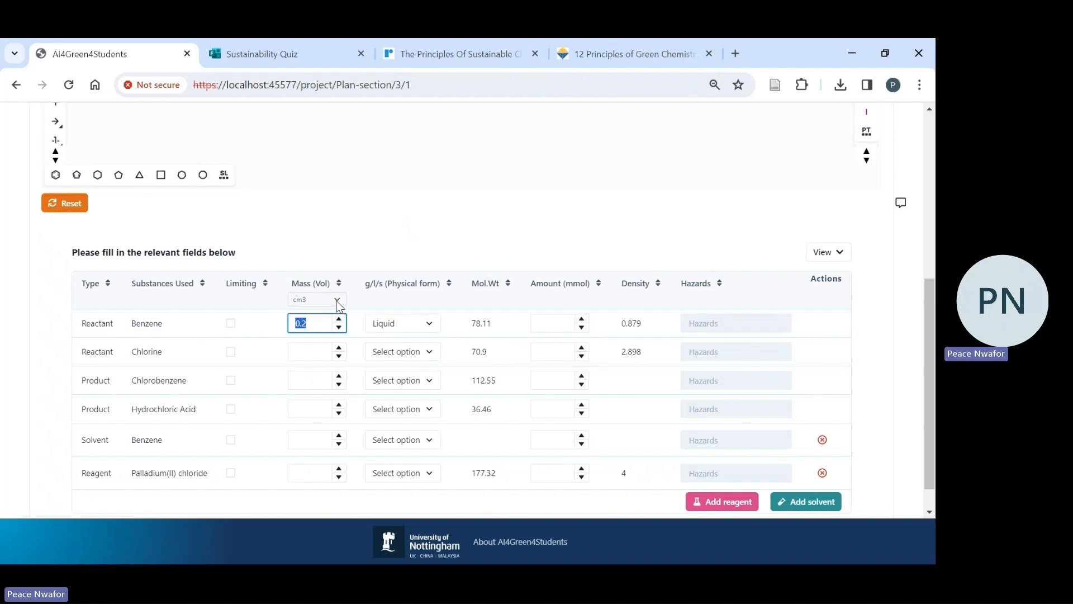
click(337, 301)
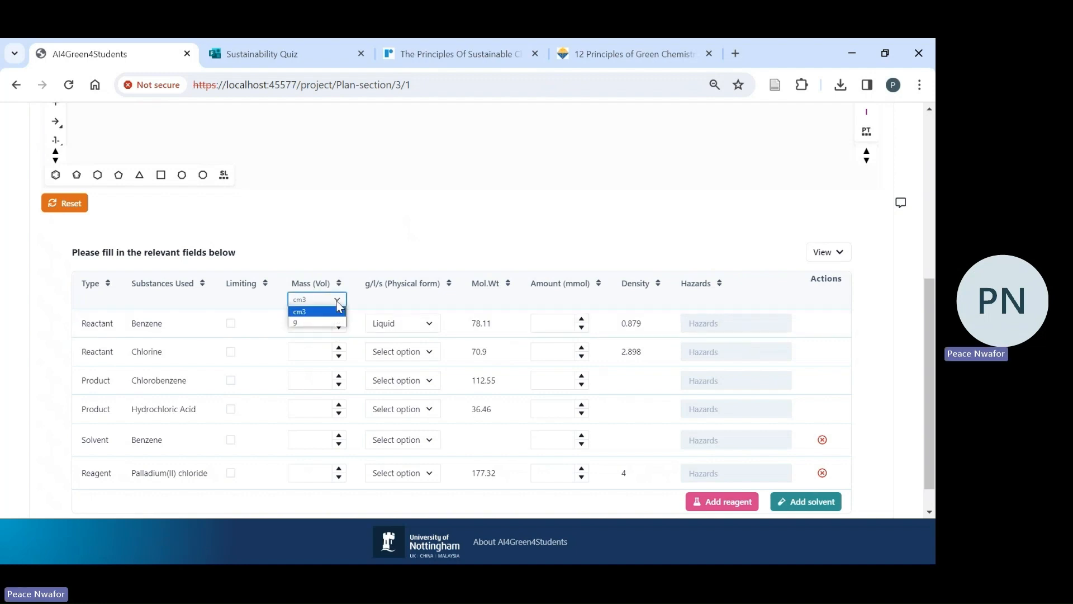
click(318, 312)
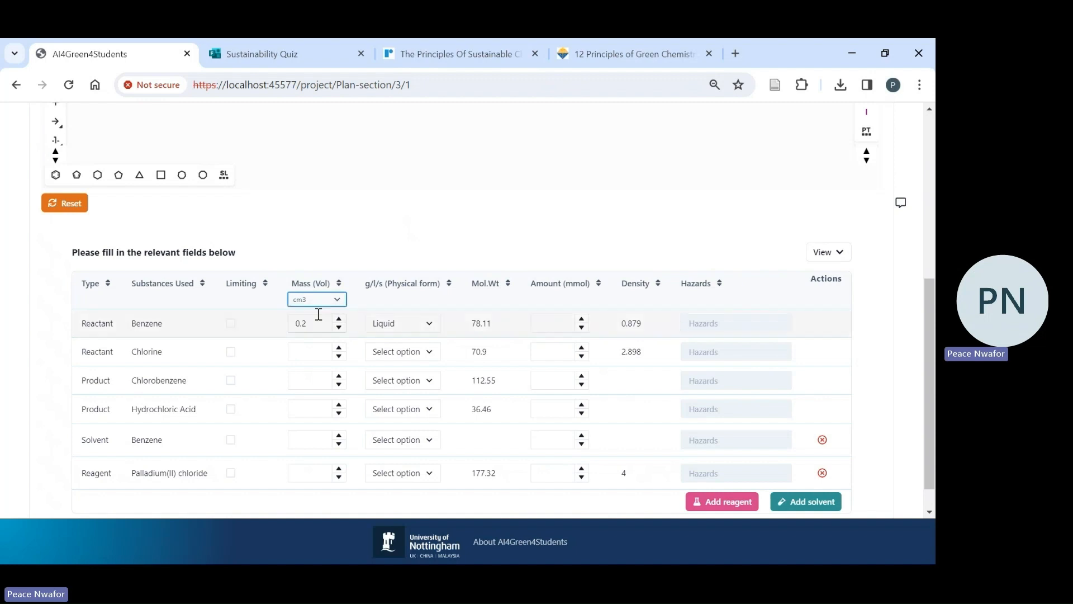
- Set the volumes of chlorine and palladium(II) chloride to 0.2, and of chlorobenzene, hydrochloric acid and the benzene solvent to -0.2
click(338, 356)
click(339, 348)
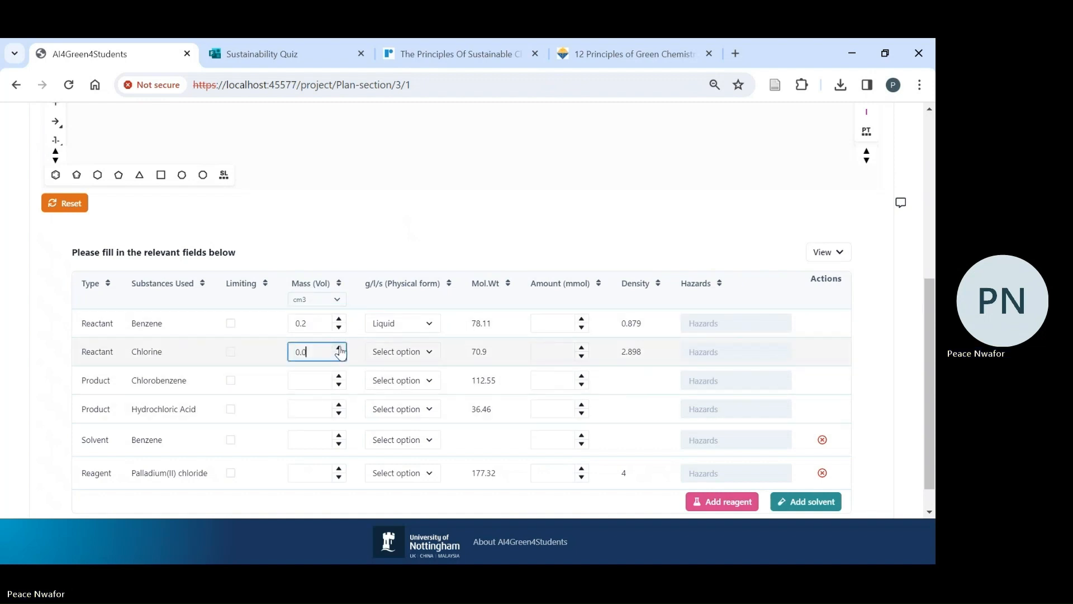
click(340, 386)
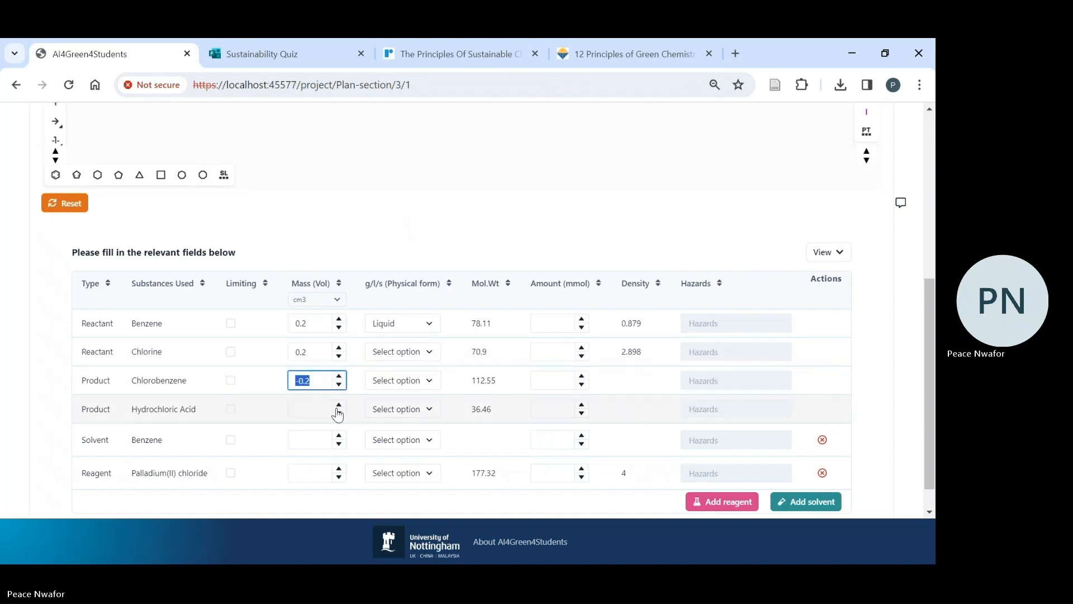
click(339, 413)
click(338, 444)
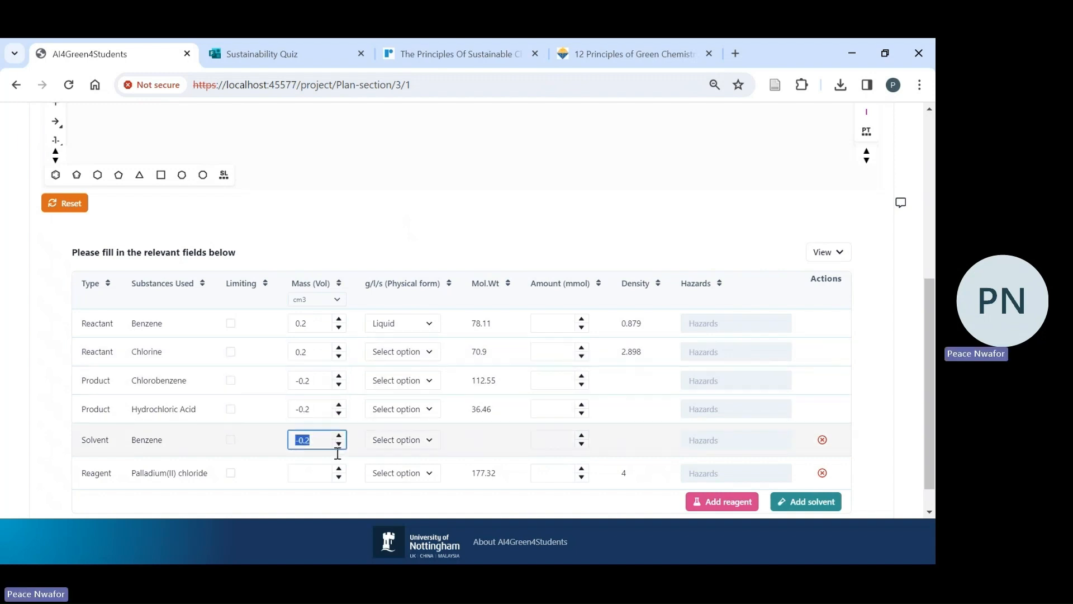
click(338, 470)
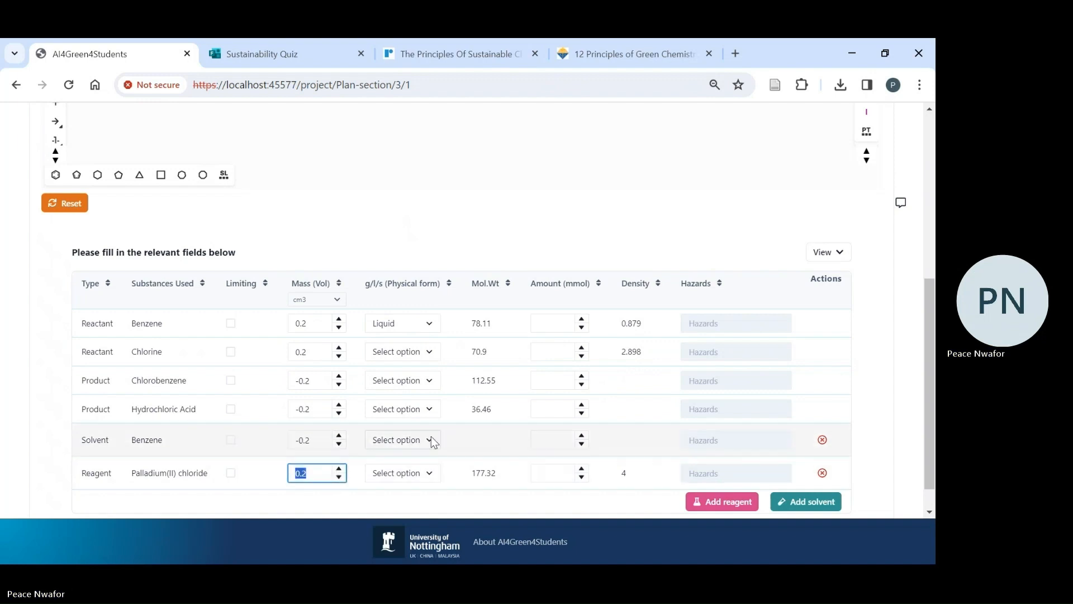
- Set the benzene reactant's amount to 0.2 mmol
click(582, 321)
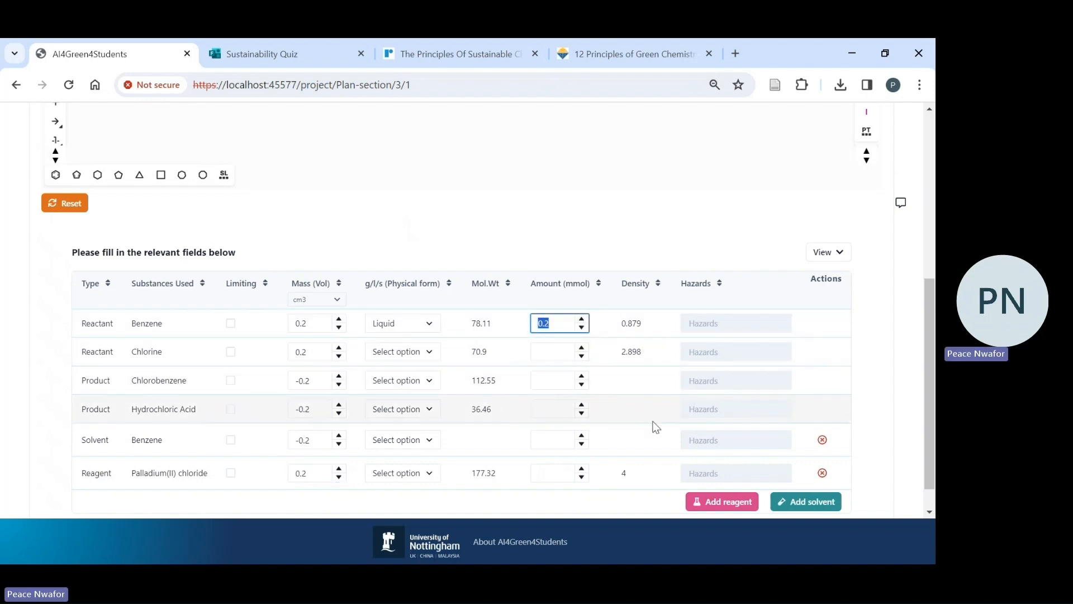
click(643, 386)
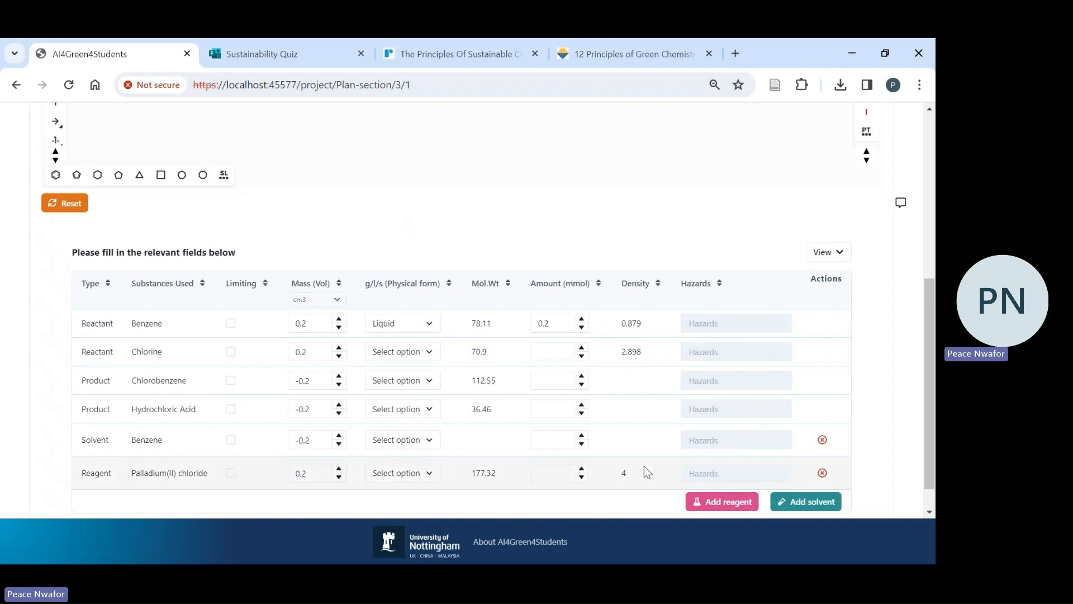
- Enter "action" as the benzene reactant's hazard and view the validation feedback for that entry
click(739, 320)
text(action)
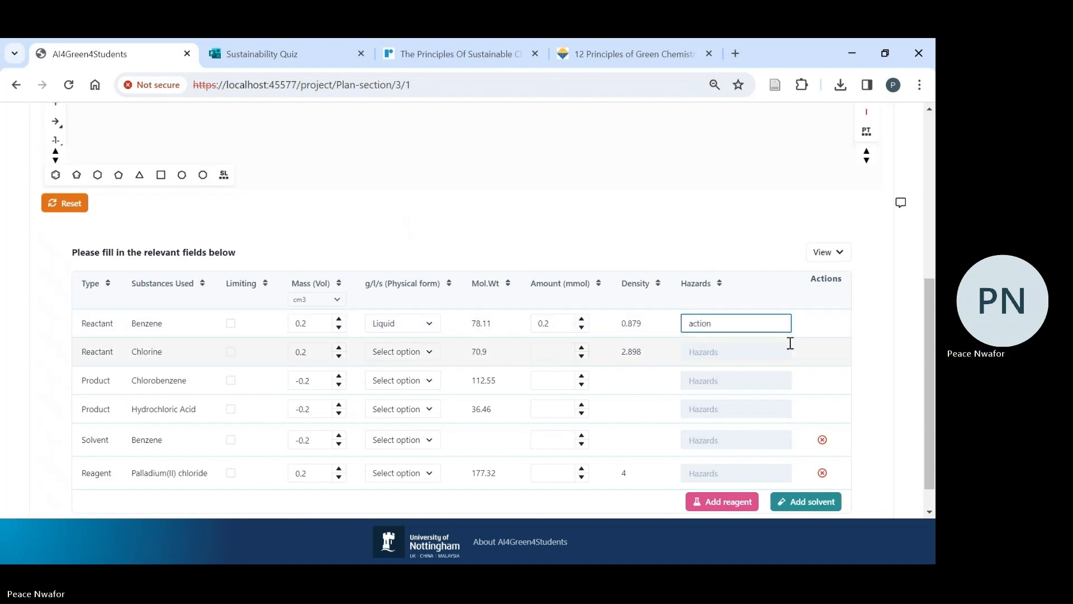
click(814, 334)
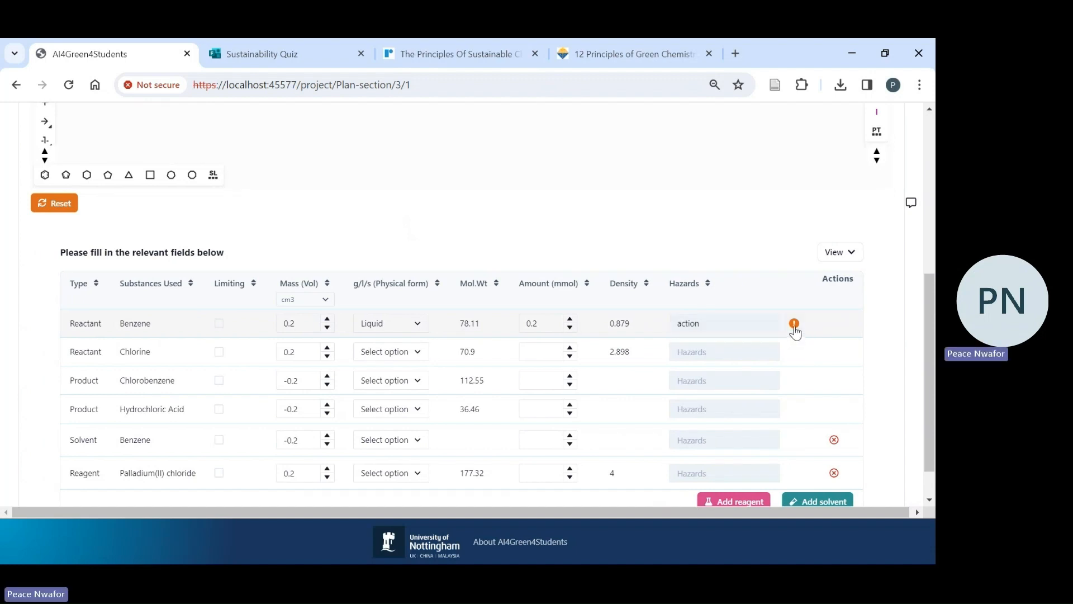
click(794, 325)
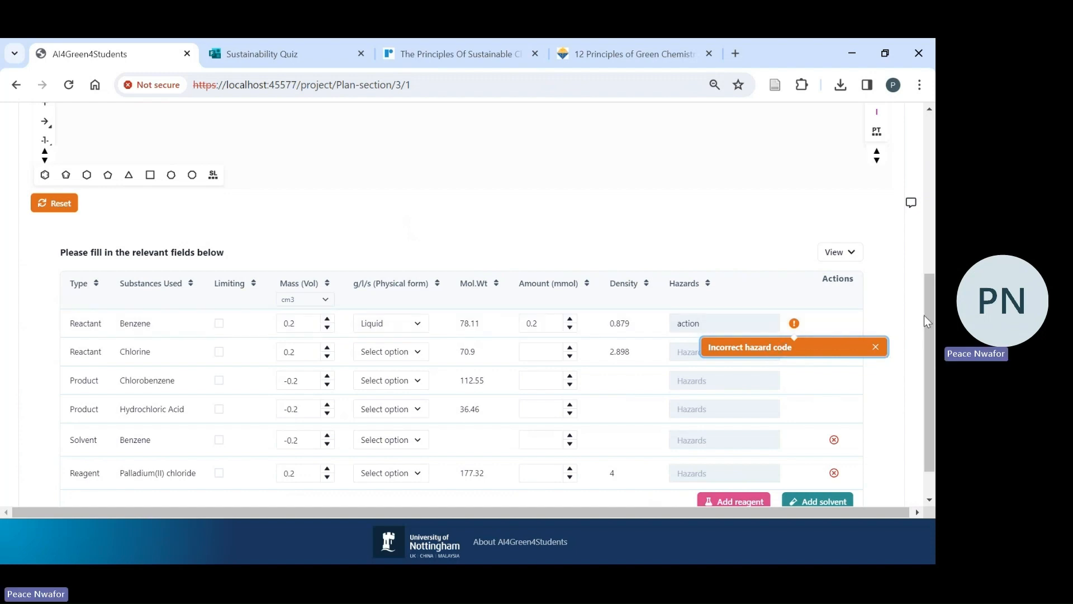
click(876, 347)
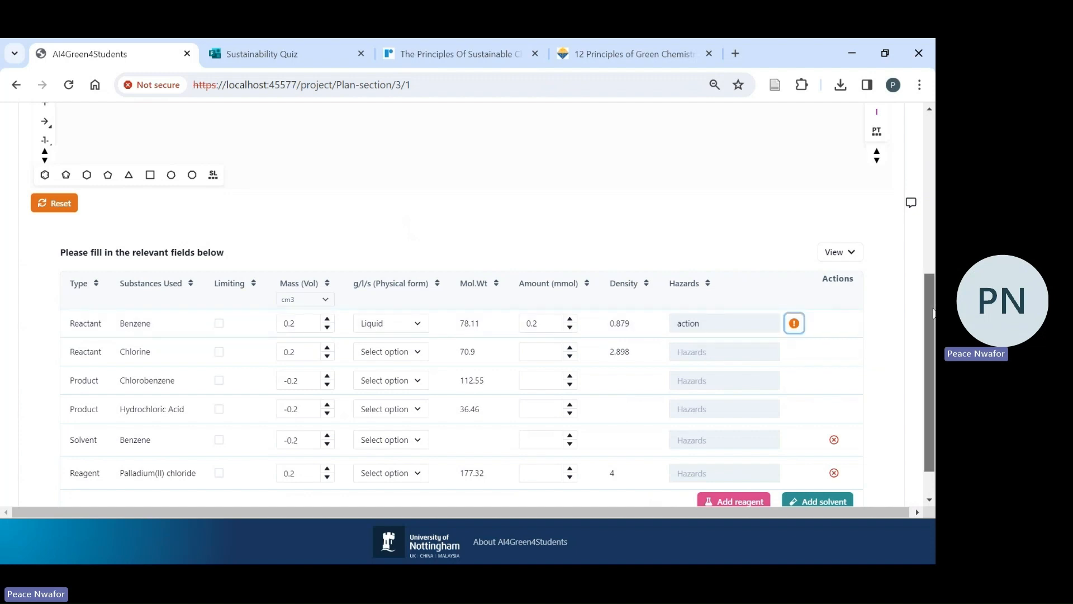
- Save the plan section with the reaction sketch and the filled-in reaction table
mouse_move(932, 313)
mouse_down()
mouse_move(923, 374)
mouse_move(924, 273)
mouse_move(927, 430)
mouse_move(922, 154)
mouse_up()
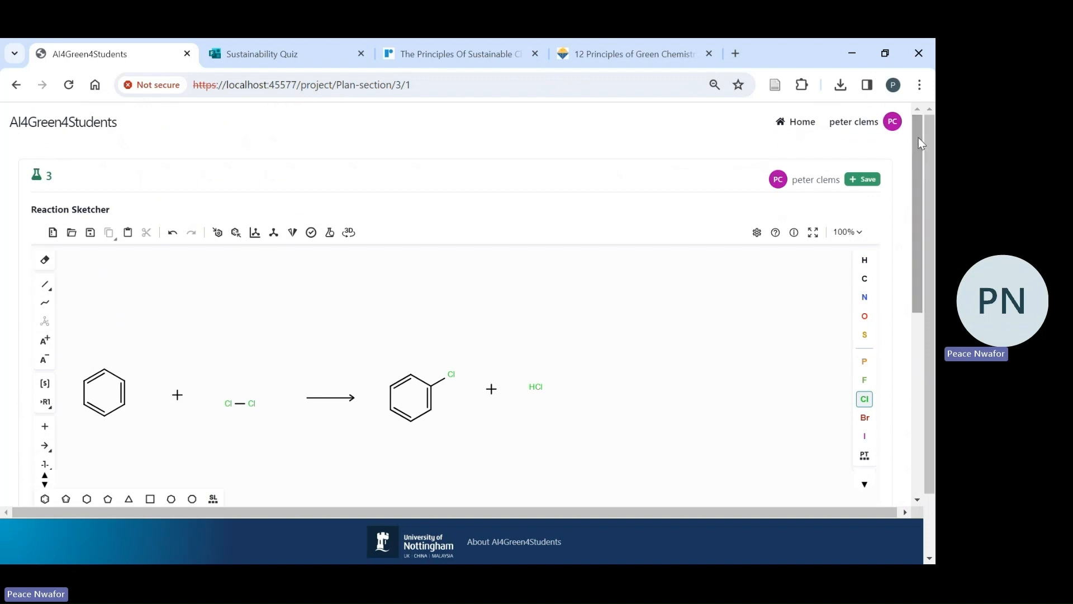
click(862, 179)
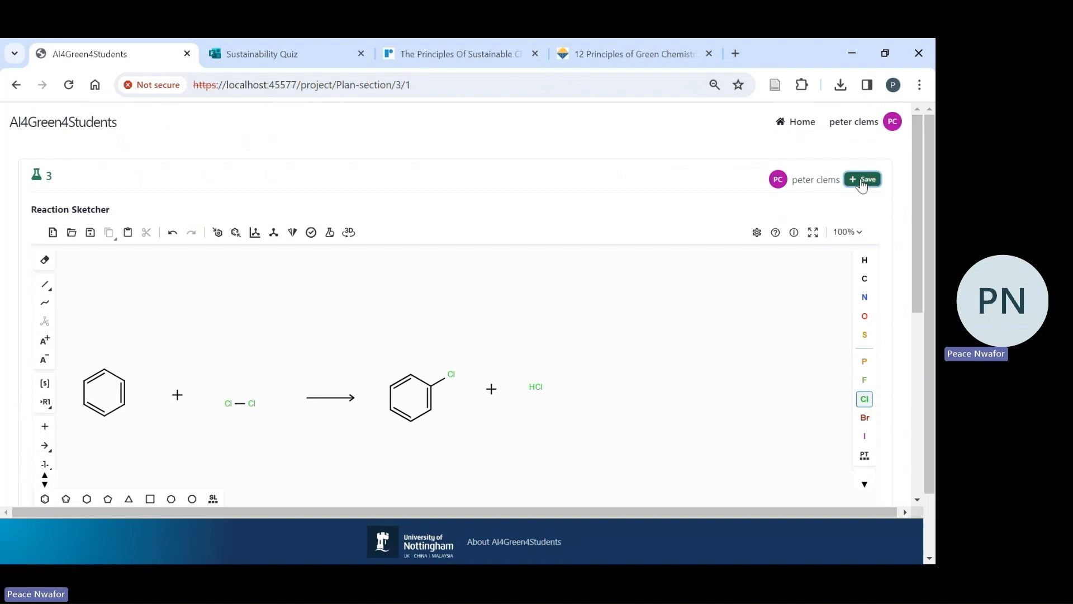